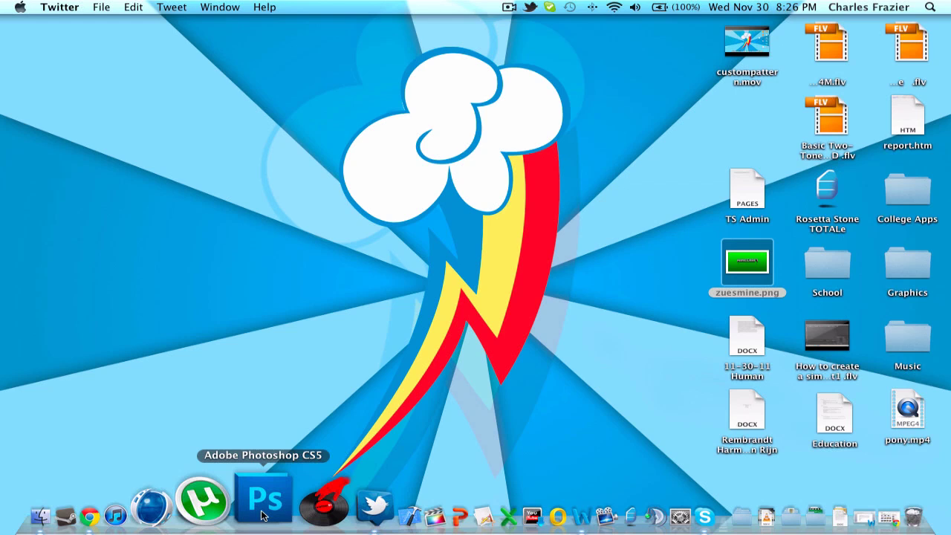
Step: Launch Adobe Photoshop CS5 from the Dock
{"action": "left_click", "coordinate": [261, 514]}
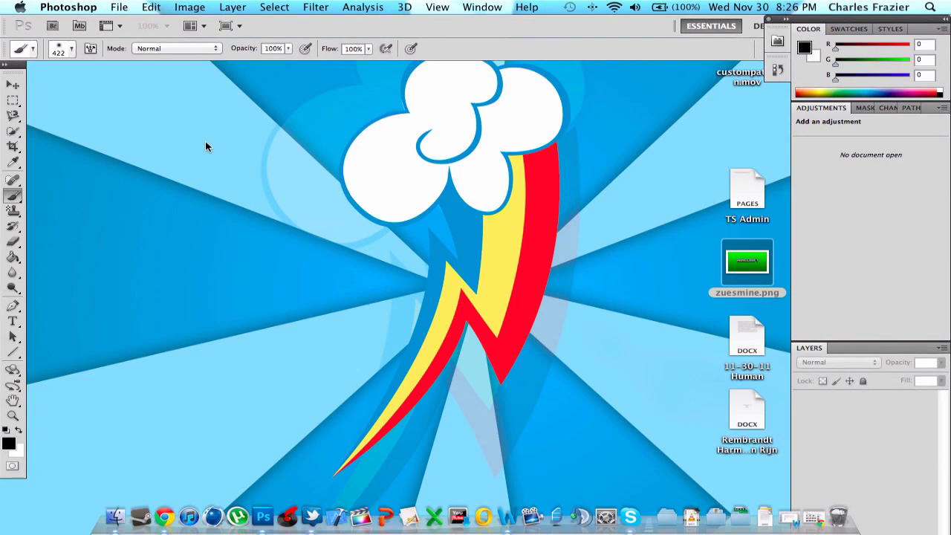
Step: Create a new white 1280×720 document with File > New
{"action": "left_click", "coordinate": [123, 8]}
{"action": "left_click", "coordinate": [126, 27]}
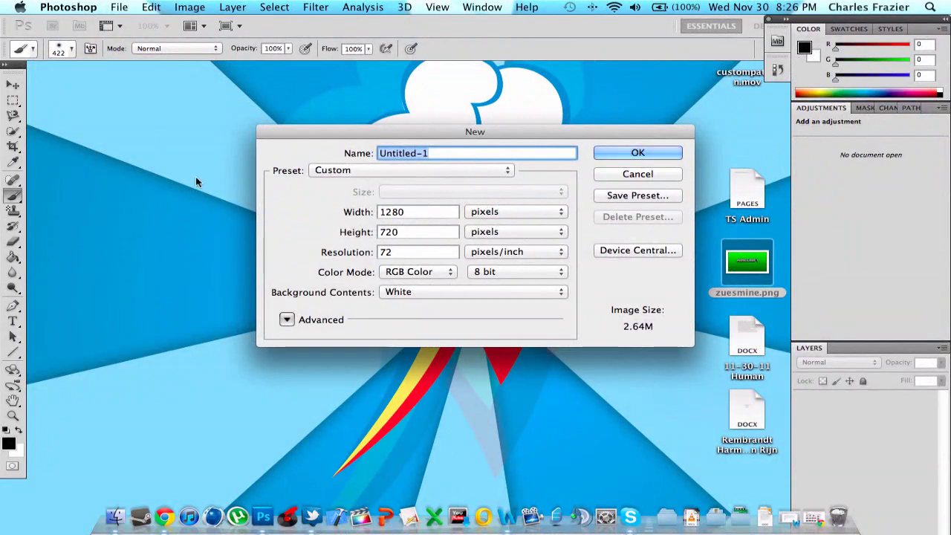
{"action": "left_click", "coordinate": [624, 151]}
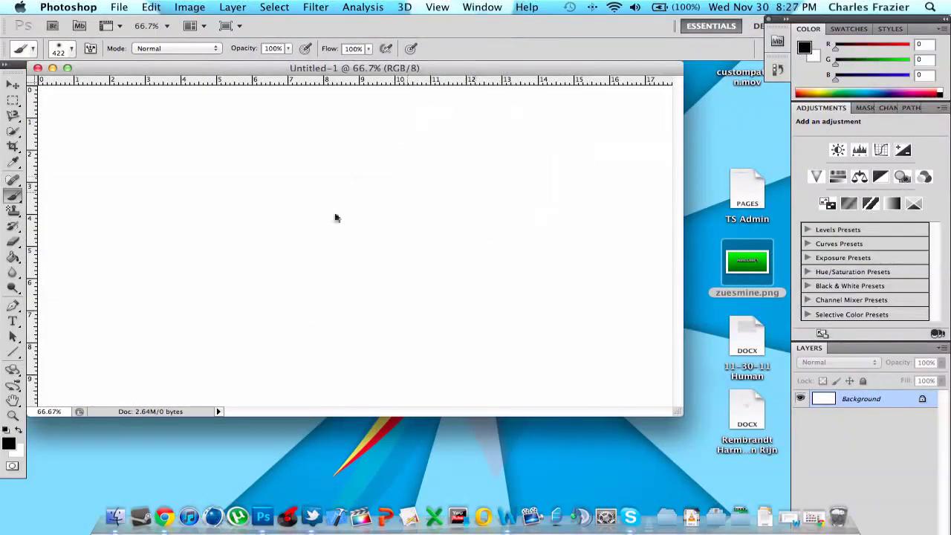
Step: Enlarge the document window and convert the locked background into an editable layer named 'Background'
{"action": "left_click", "coordinate": [13, 85]}
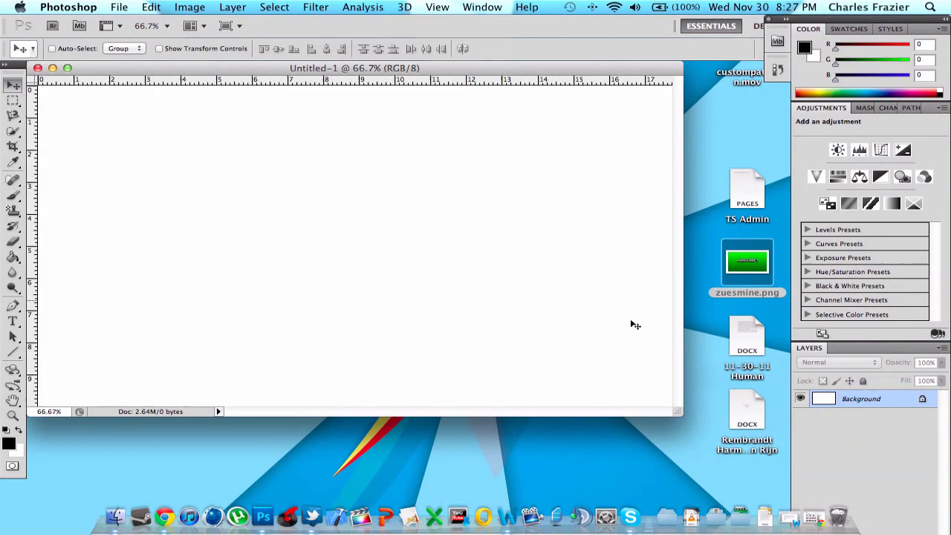
{"action": "left_click_drag", "start_coordinate": [677, 411], "coordinate": [786, 481]}
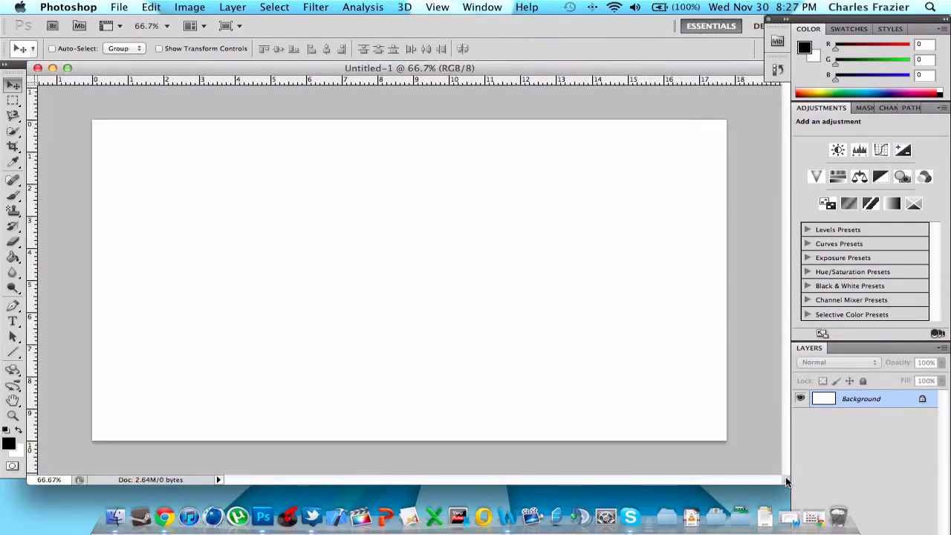
{"action": "double_click", "coordinate": [873, 399]}
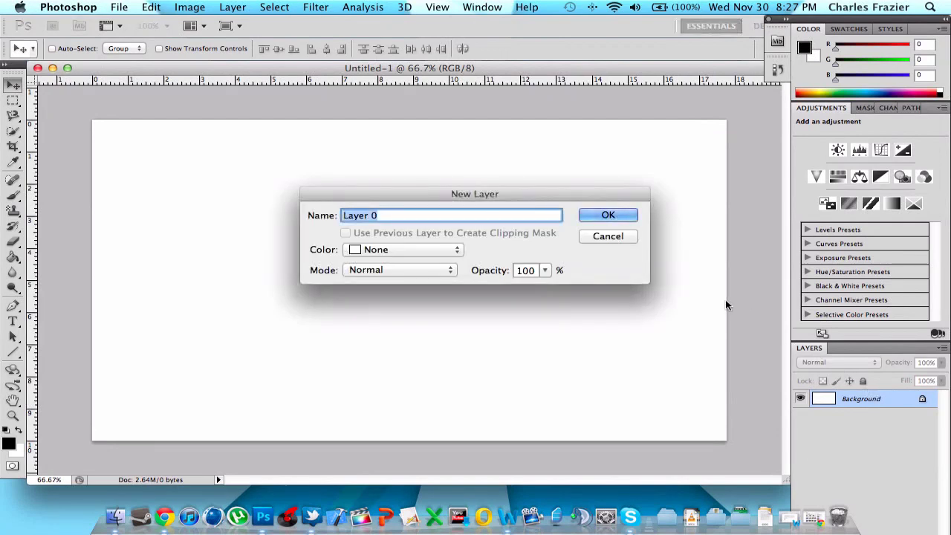
{"action": "type", "text": "Background"}
{"action": "left_click", "coordinate": [598, 215]}
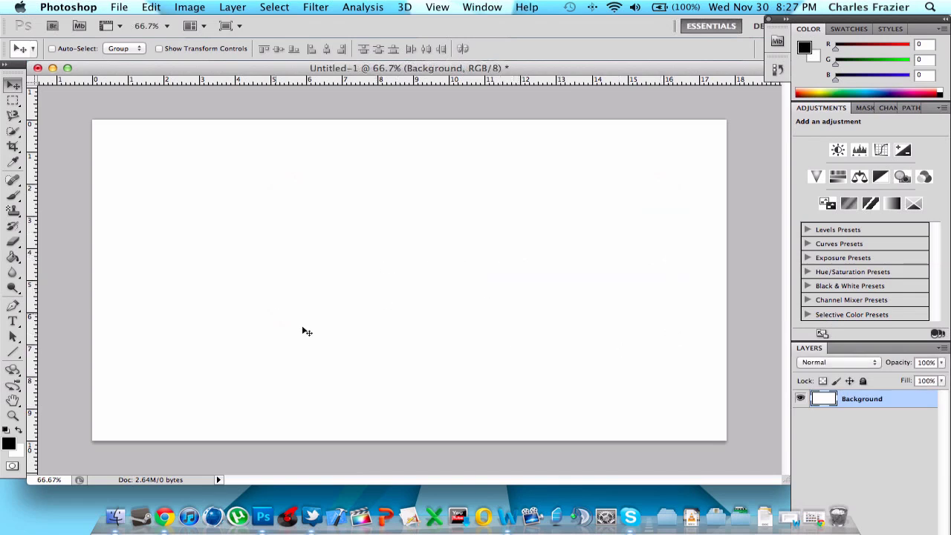
Step: Add a reversed radial Gradient Overlay at 150% scale to the Background layer
{"action": "right_click", "coordinate": [868, 398]}
{"action": "left_click", "coordinate": [776, 208]}
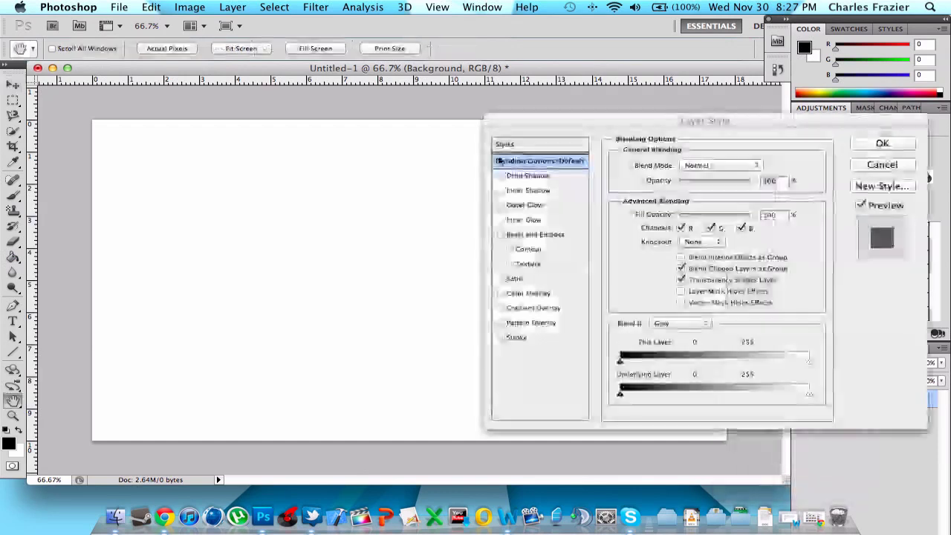
{"action": "left_click", "coordinate": [501, 307]}
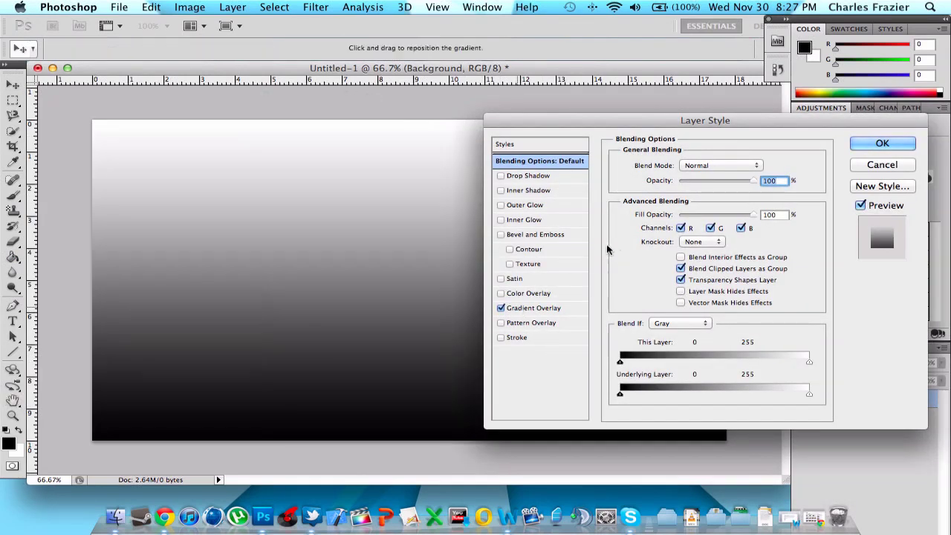
{"action": "left_click", "coordinate": [534, 307]}
{"action": "left_click", "coordinate": [702, 213]}
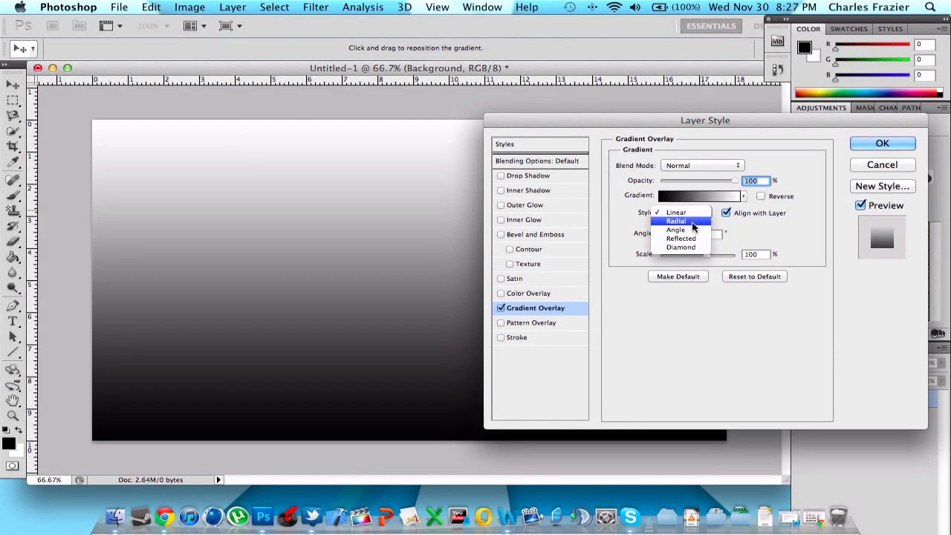
{"action": "left_click", "coordinate": [696, 223]}
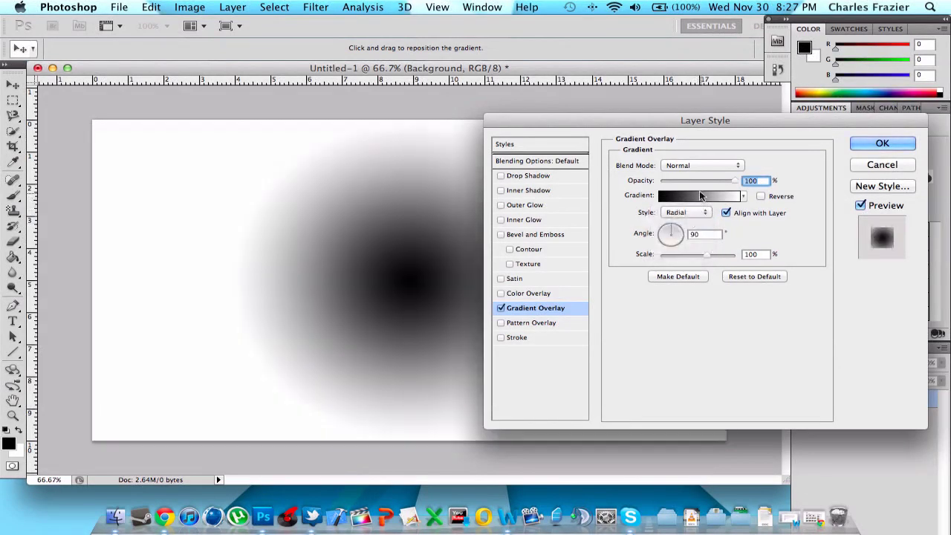
{"action": "left_click", "coordinate": [760, 196]}
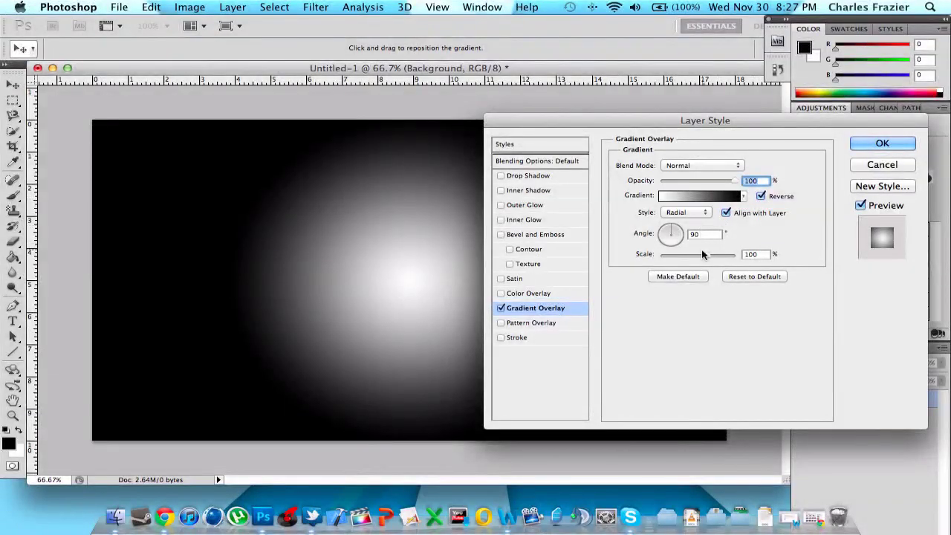
{"action": "left_click_drag", "start_coordinate": [707, 254], "coordinate": [739, 254]}
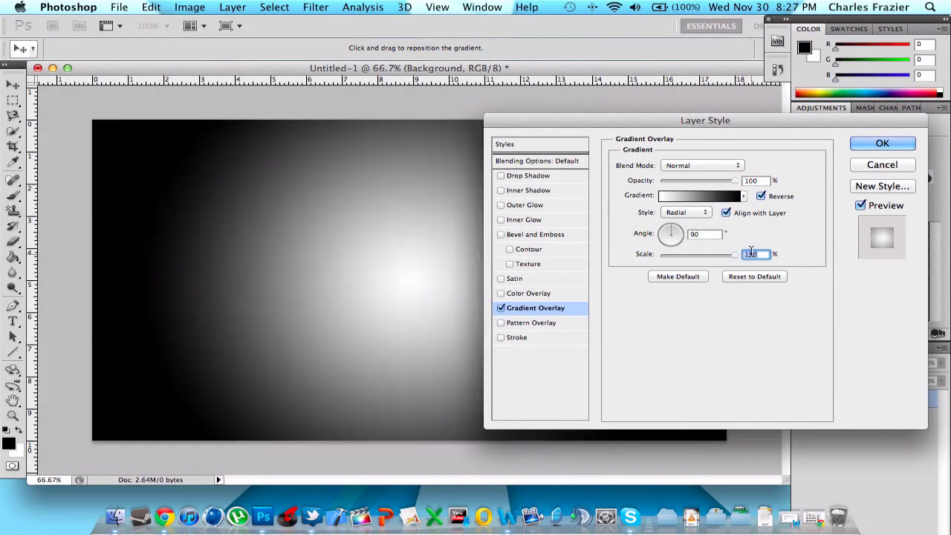
Step: Change the gradient's black stop to light grey #c1c1c1 and apply the style
{"action": "left_click", "coordinate": [707, 197]}
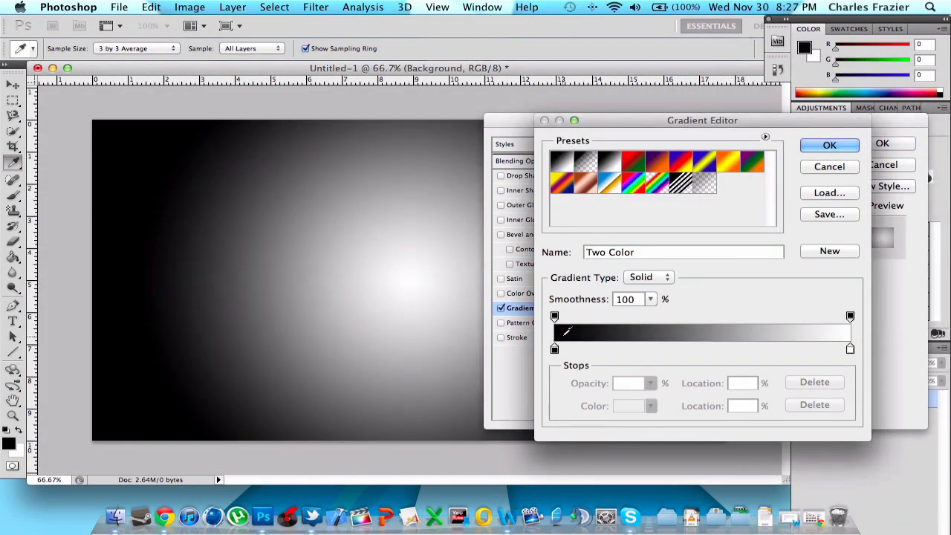
{"action": "left_click", "coordinate": [555, 348]}
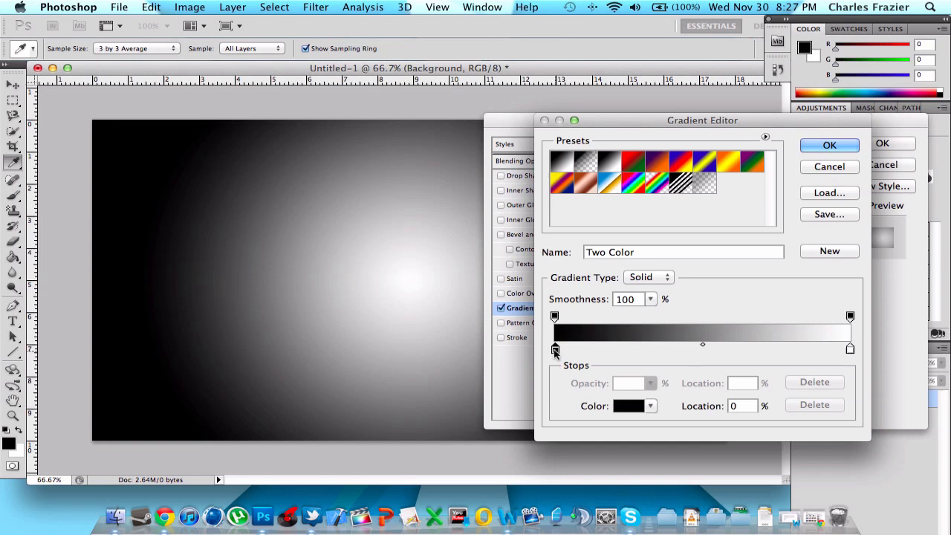
{"action": "left_click", "coordinate": [628, 406]}
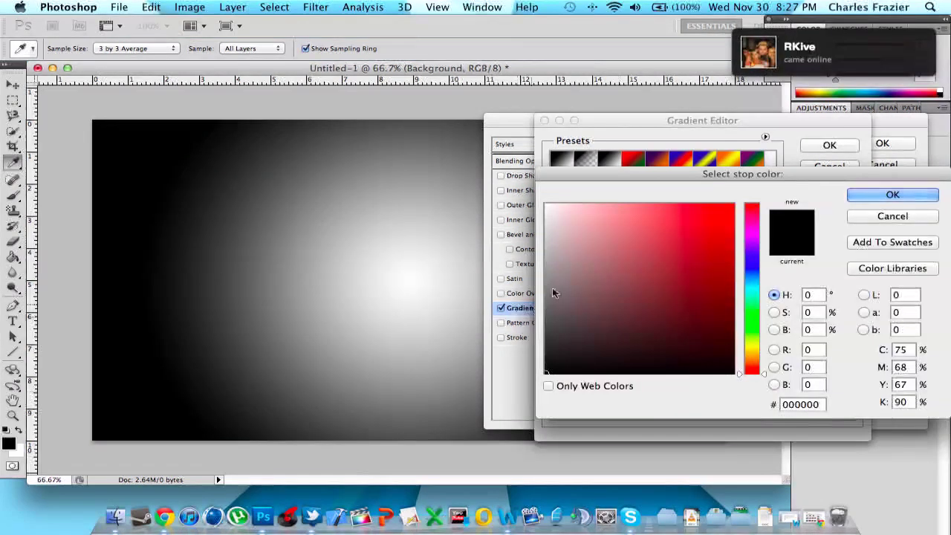
{"action": "left_click", "coordinate": [555, 282]}
{"action": "left_click", "coordinate": [543, 248]}
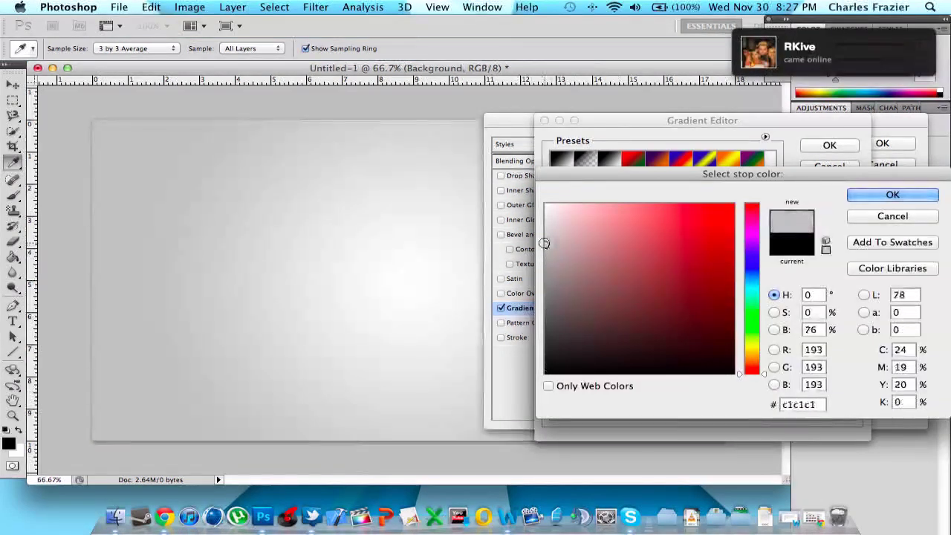
{"action": "left_click", "coordinate": [891, 195]}
{"action": "left_click", "coordinate": [829, 145]}
{"action": "left_click", "coordinate": [881, 143]}
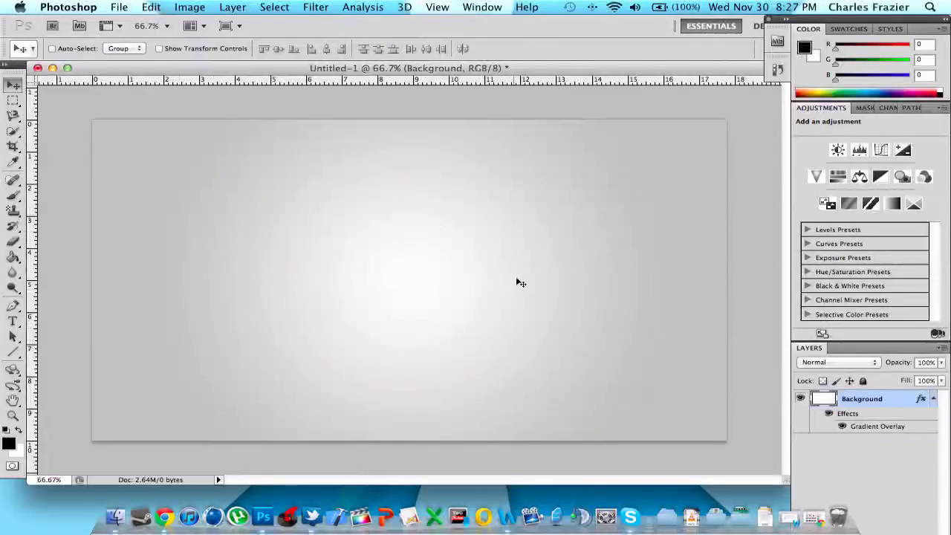
Step: Open Violent.tif from the Graphics folder, then return to the Untitled-1 document
{"action": "left_click", "coordinate": [117, 7]}
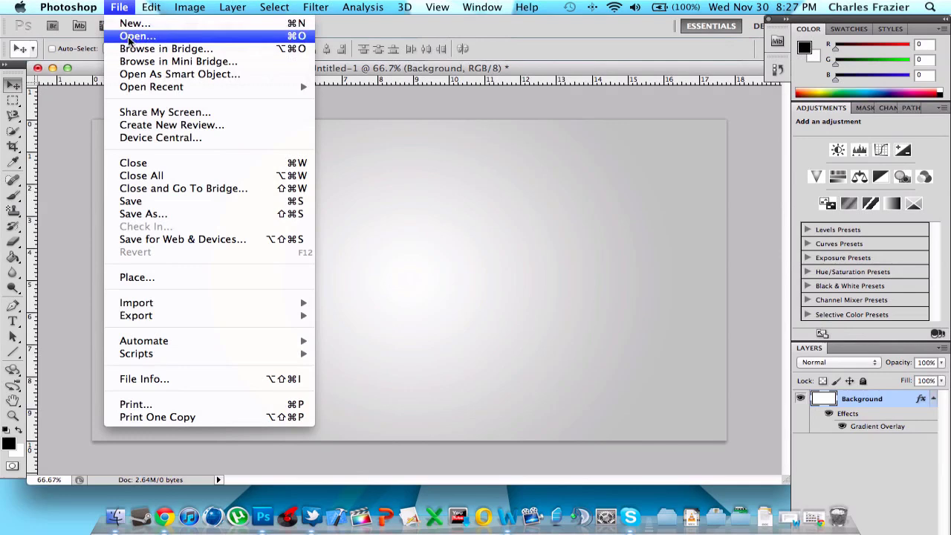
{"action": "left_click", "coordinate": [129, 36]}
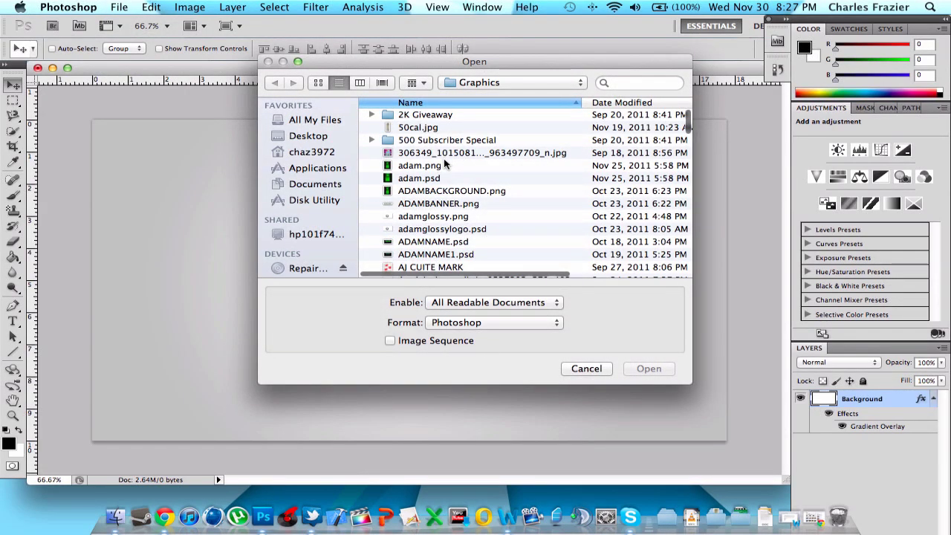
{"action": "scroll", "coordinate": [445, 165], "scroll_direction": "down", "scroll_amount": 5}
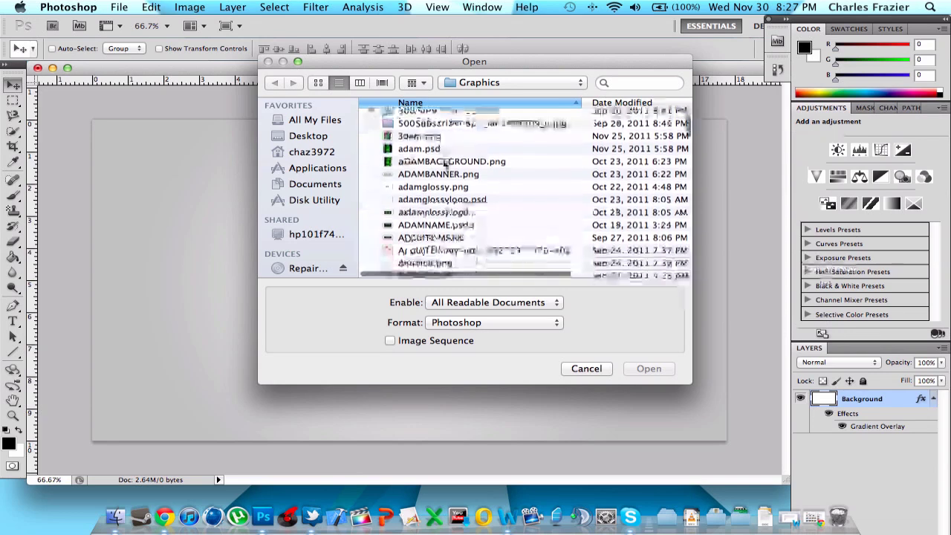
{"action": "scroll", "coordinate": [444, 165], "scroll_direction": "down", "scroll_amount": 8}
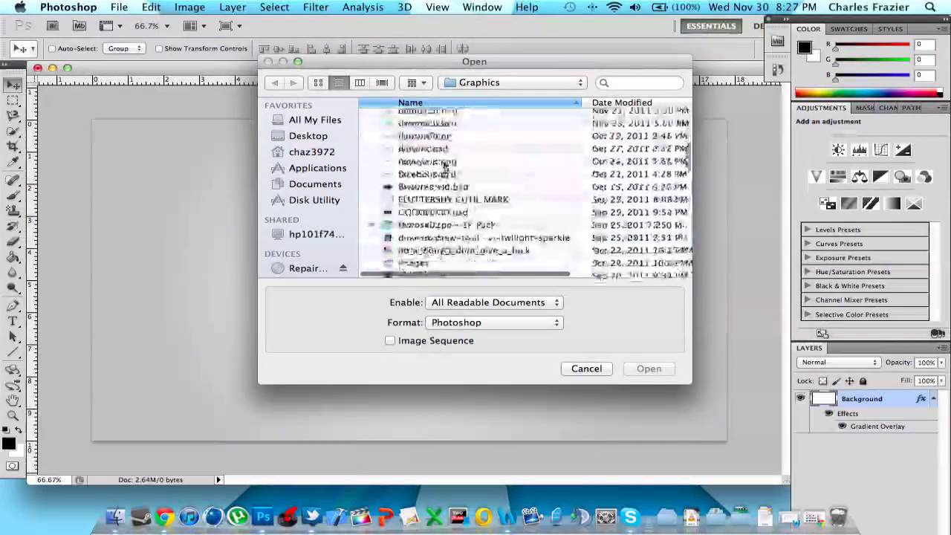
{"action": "scroll", "coordinate": [444, 165], "scroll_direction": "down", "scroll_amount": 12}
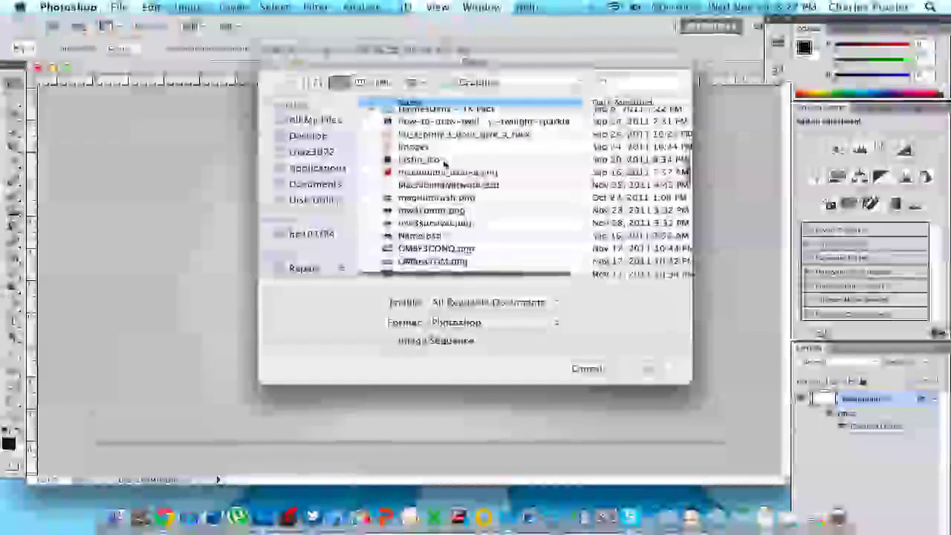
{"action": "scroll", "coordinate": [444, 165], "scroll_direction": "down", "scroll_amount": 12}
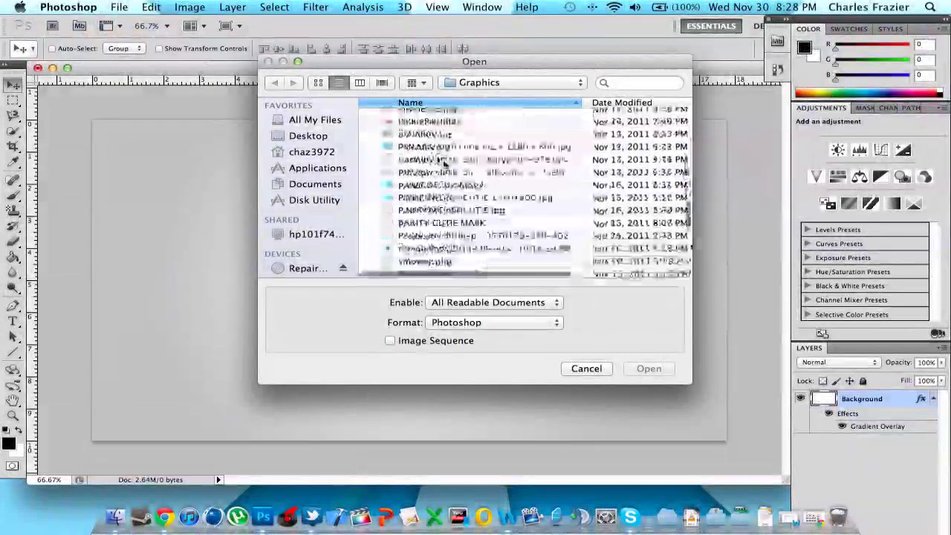
{"action": "scroll", "coordinate": [444, 165], "scroll_direction": "down", "scroll_amount": 8}
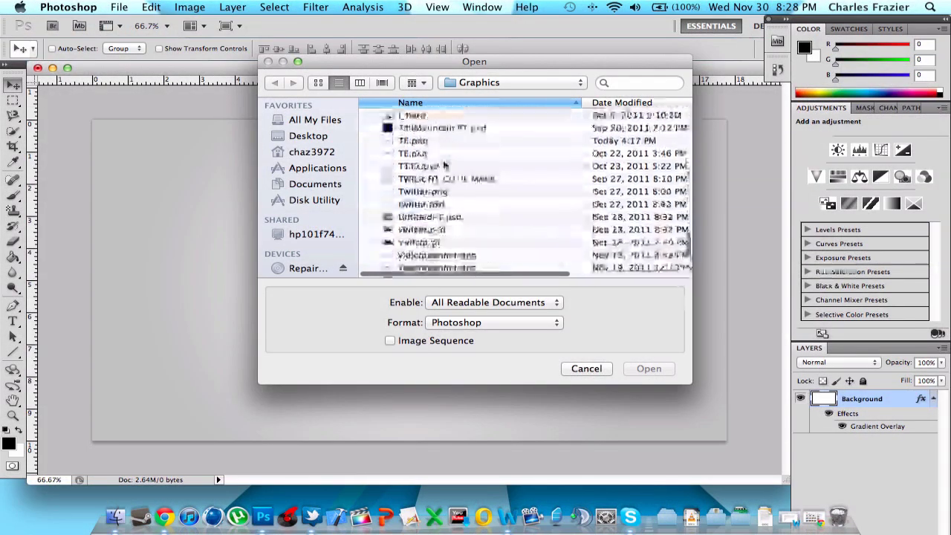
{"action": "scroll", "coordinate": [444, 165], "scroll_direction": "down", "scroll_amount": 5}
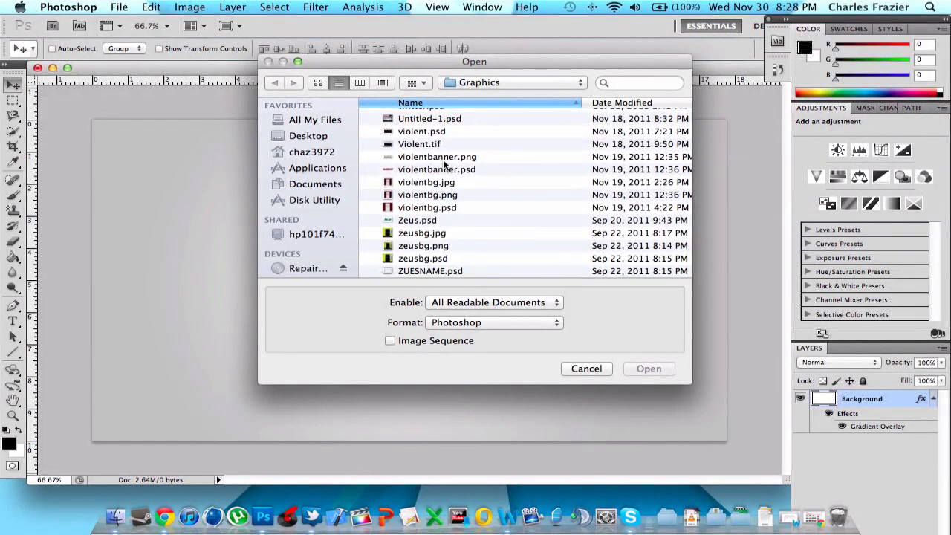
{"action": "scroll", "coordinate": [444, 165], "scroll_direction": "up", "scroll_amount": 10}
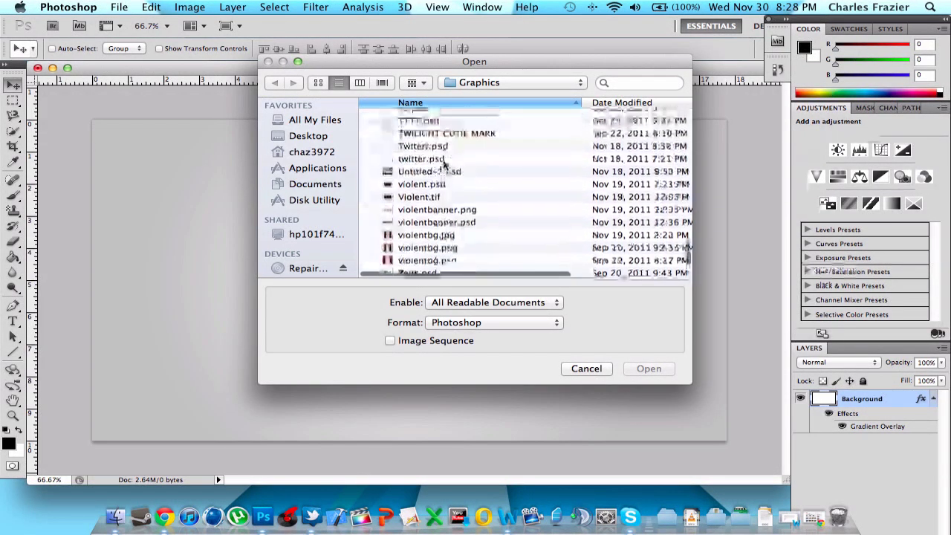
{"action": "scroll", "coordinate": [444, 165], "scroll_direction": "up", "scroll_amount": 10}
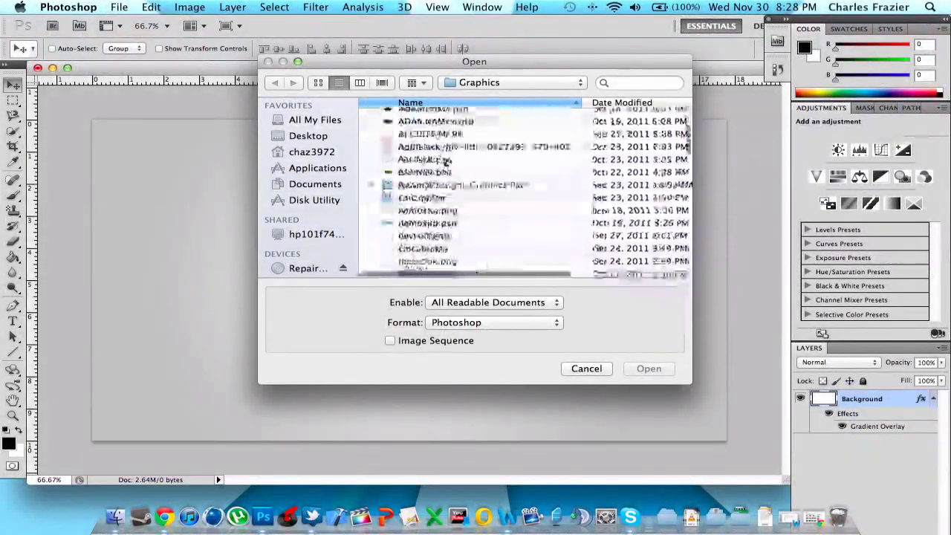
{"action": "scroll", "coordinate": [444, 161], "scroll_direction": "down", "scroll_amount": 5}
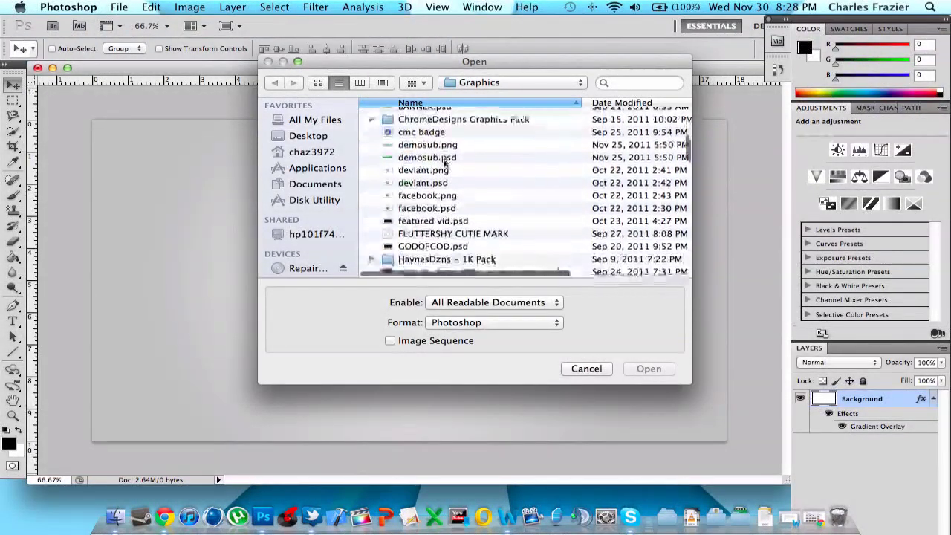
{"action": "scroll", "coordinate": [444, 161], "scroll_direction": "down", "scroll_amount": 10}
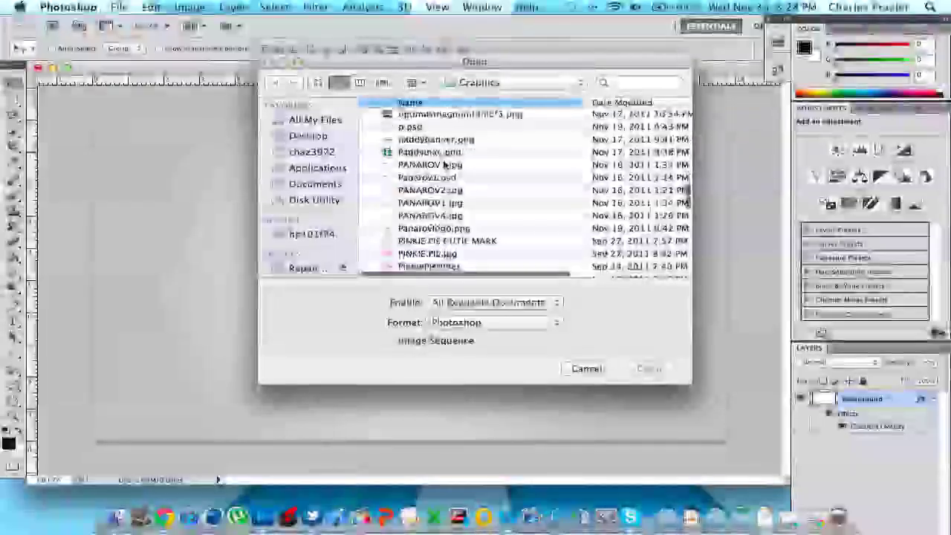
{"action": "scroll", "coordinate": [445, 163], "scroll_direction": "down", "scroll_amount": 8}
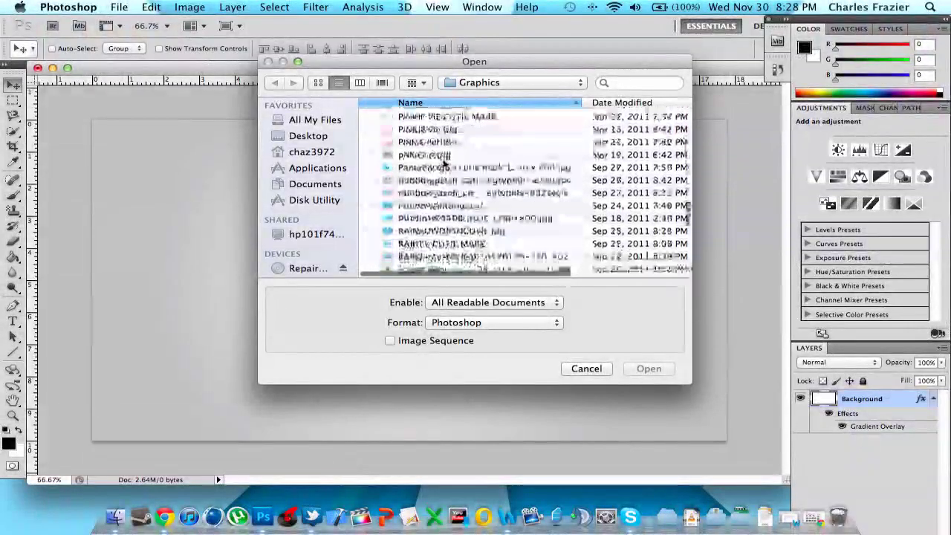
{"action": "scroll", "coordinate": [444, 162], "scroll_direction": "down", "scroll_amount": 8}
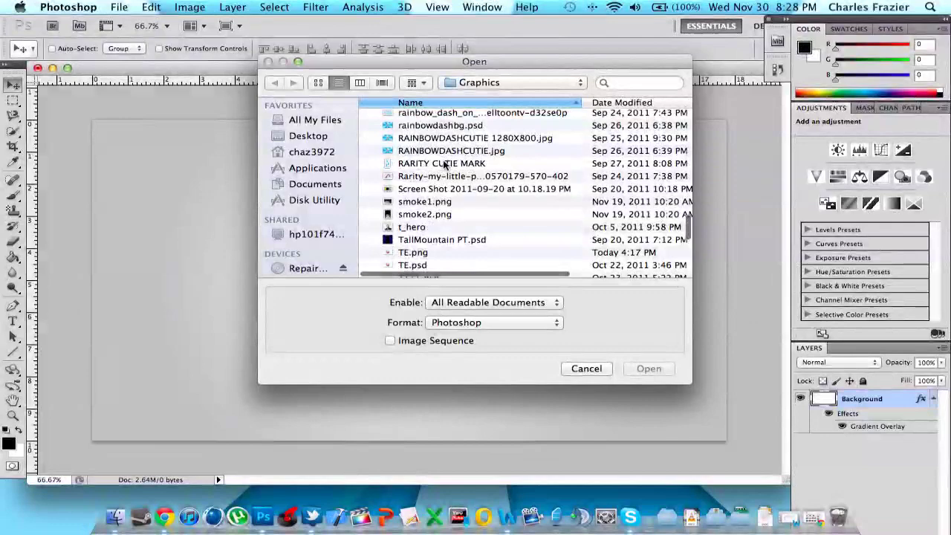
{"action": "scroll", "coordinate": [444, 163], "scroll_direction": "down", "scroll_amount": 8}
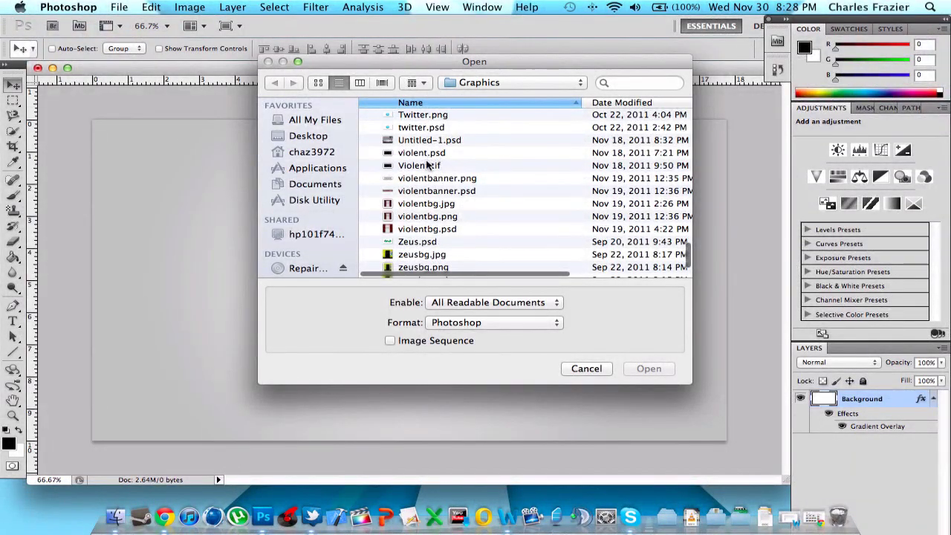
{"action": "left_click", "coordinate": [428, 165]}
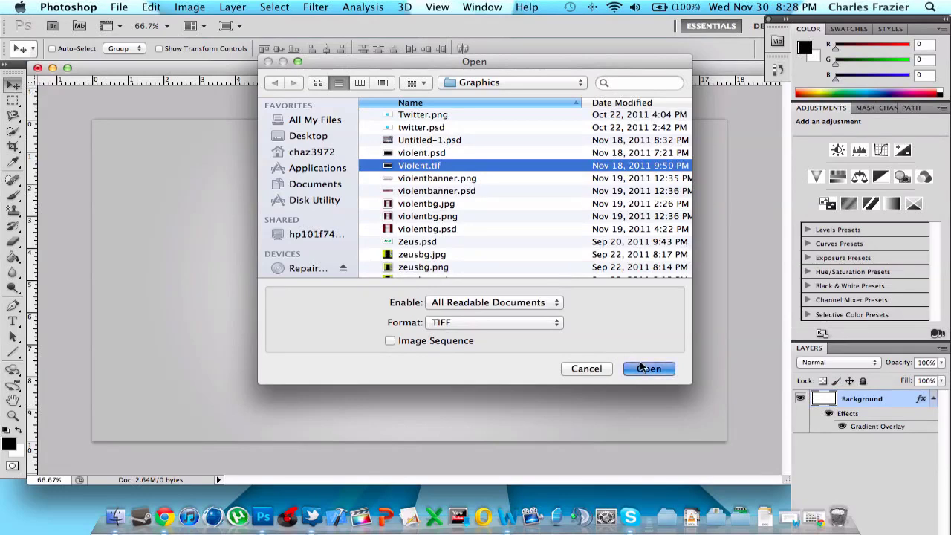
{"action": "left_click", "coordinate": [642, 368]}
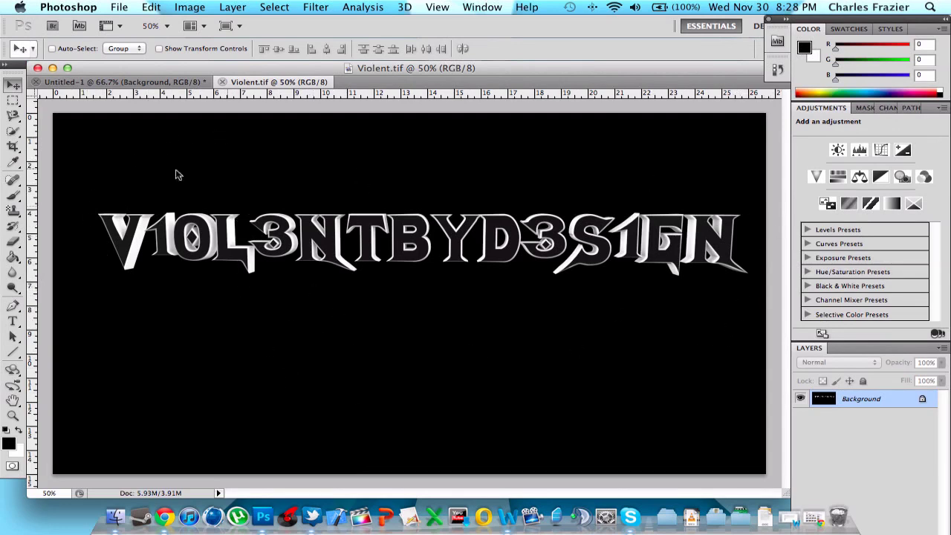
{"action": "left_click", "coordinate": [151, 83]}
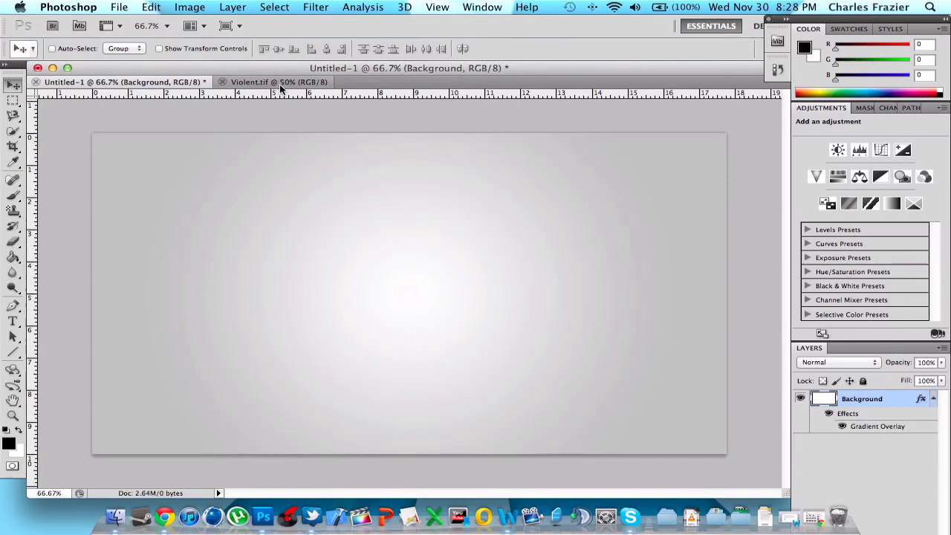
Step: Drag the Violent.tif chrome logo image into Untitled-1, creating Layer 1
{"action": "left_click", "coordinate": [273, 84]}
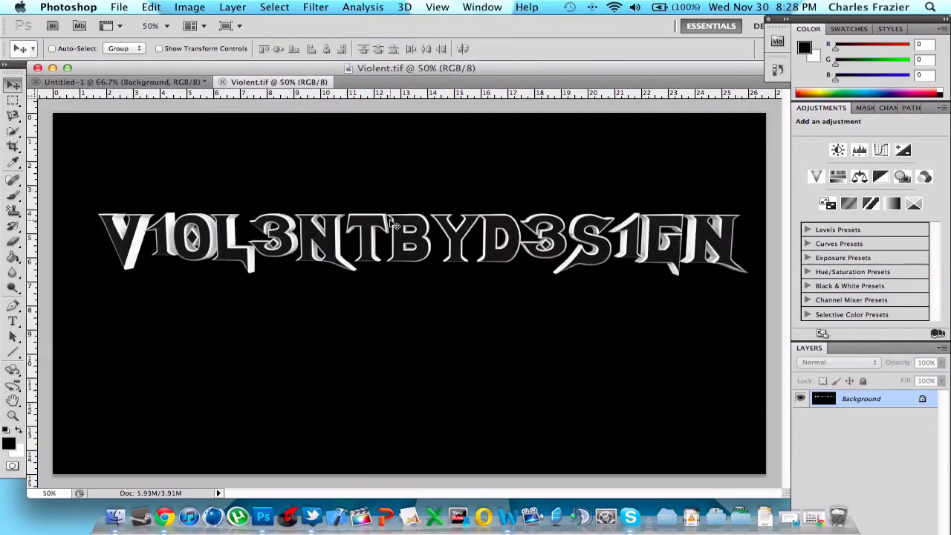
{"action": "left_click", "coordinate": [169, 82]}
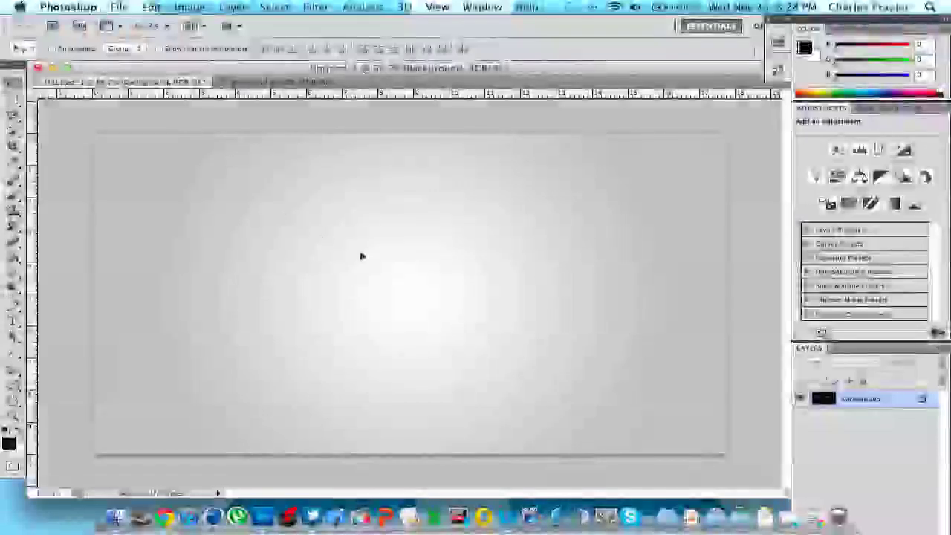
{"action": "left_click_drag", "start_coordinate": [359, 243], "coordinate": [340, 322]}
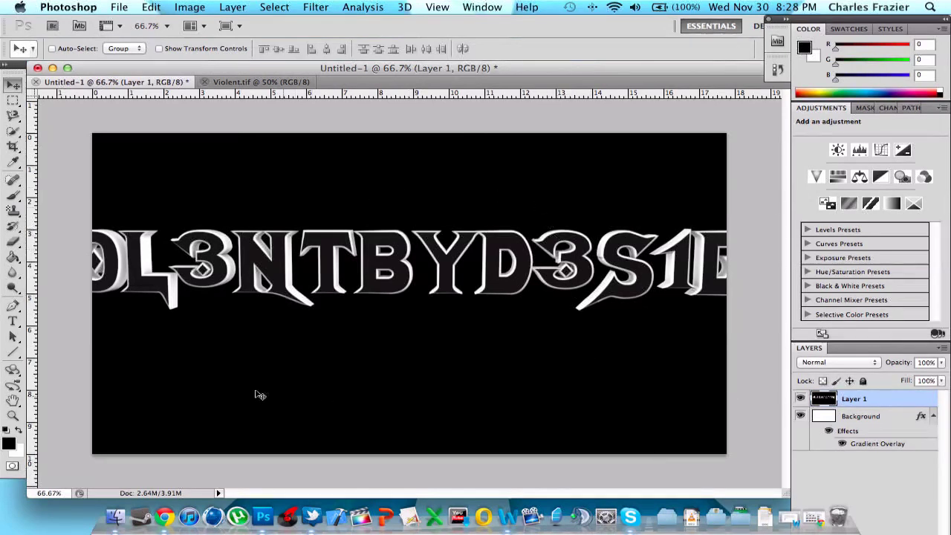
Step: Magic-erase Layer 1's black backdrop, including inside the B, N, 3 and beside the 1
{"action": "left_click", "coordinate": [14, 242]}
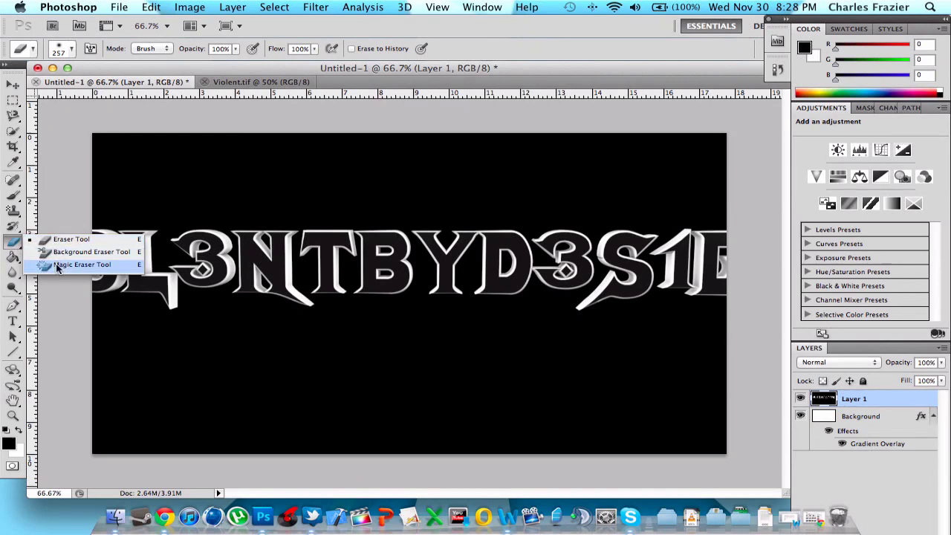
{"action": "left_click", "coordinate": [56, 266]}
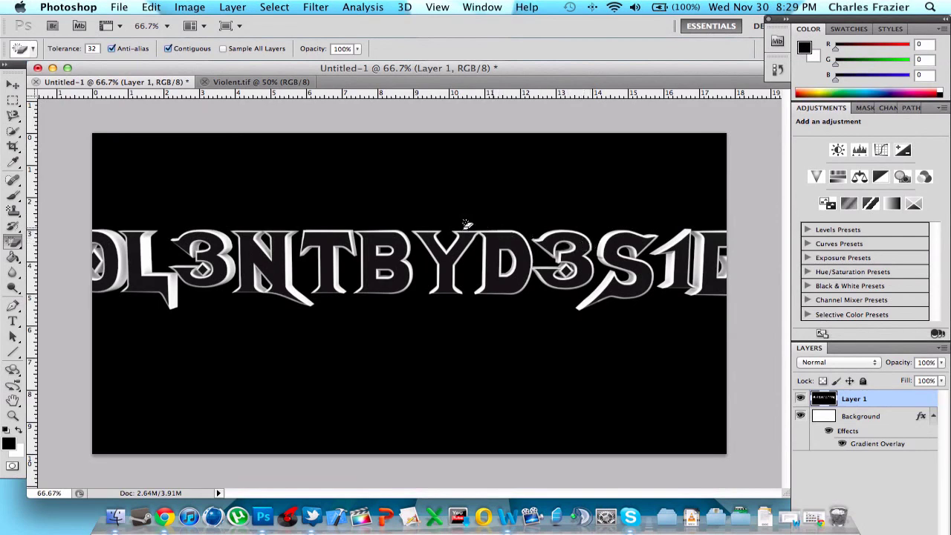
{"action": "left_click", "coordinate": [371, 186]}
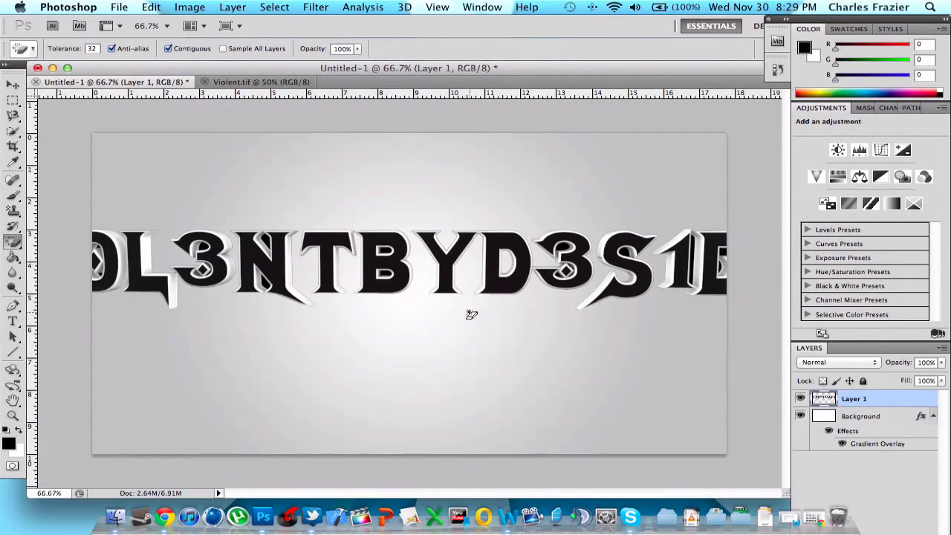
{"action": "left_click", "coordinate": [385, 275]}
{"action": "left_click", "coordinate": [265, 284]}
{"action": "left_click", "coordinate": [266, 244]}
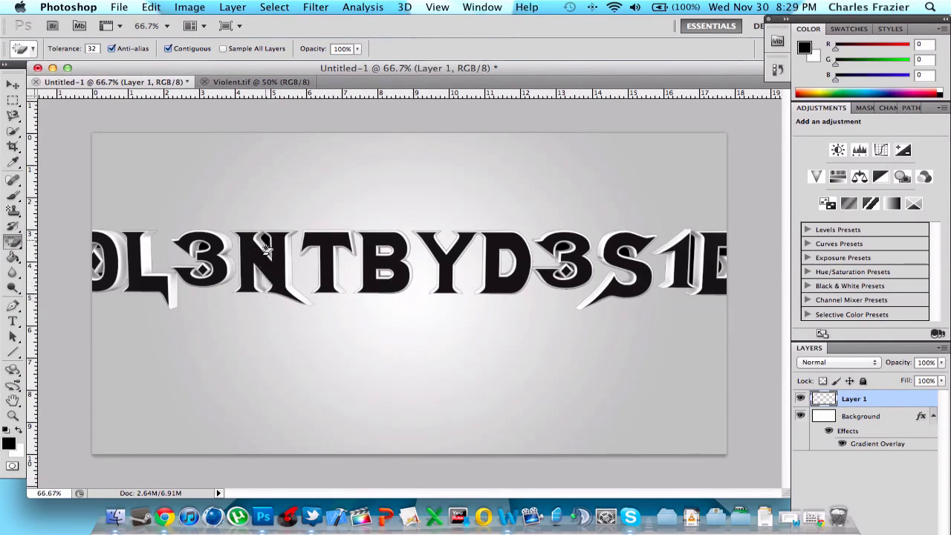
{"action": "left_click", "coordinate": [565, 248]}
{"action": "left_click", "coordinate": [693, 264]}
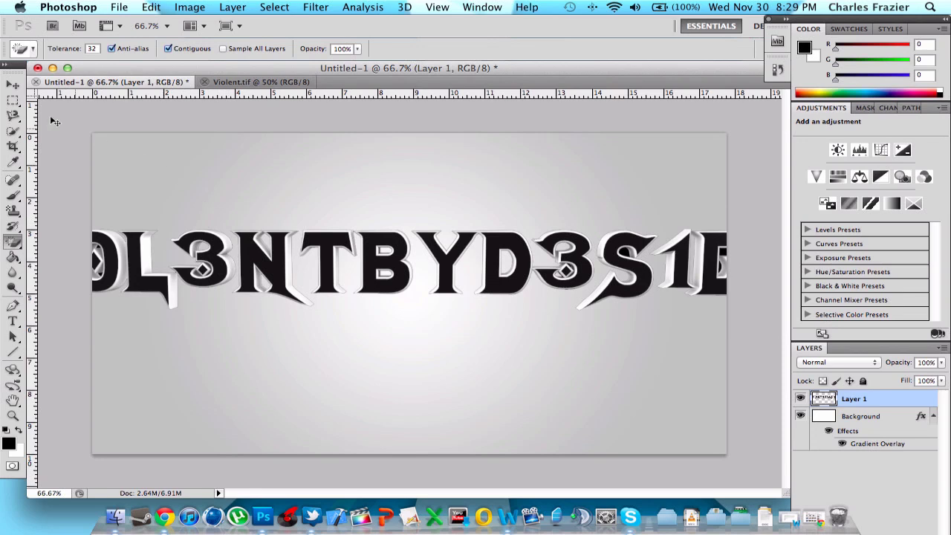
Step: Free Transform Layer 1, repositioning and scaling it down to fit the canvas, then apply
{"action": "left_click", "coordinate": [12, 86]}
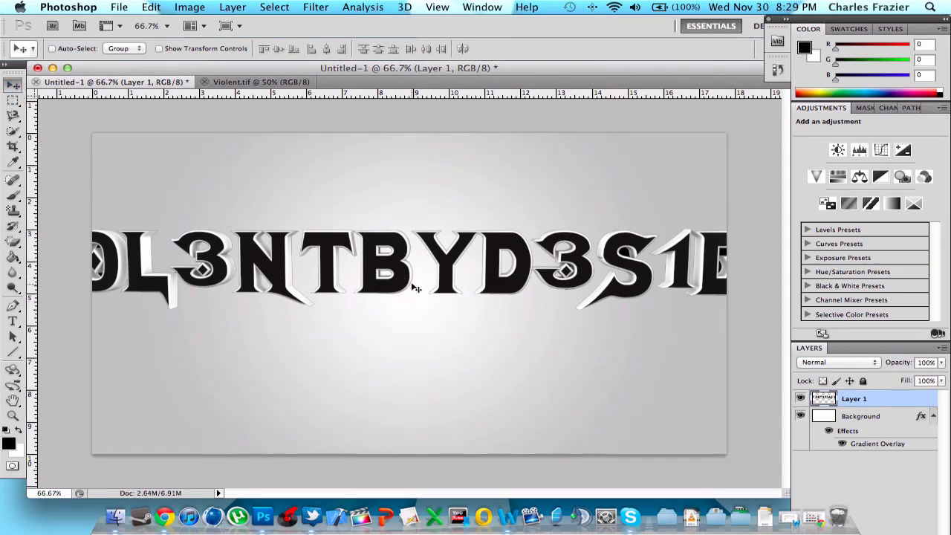
{"action": "key", "text": "super+t"}
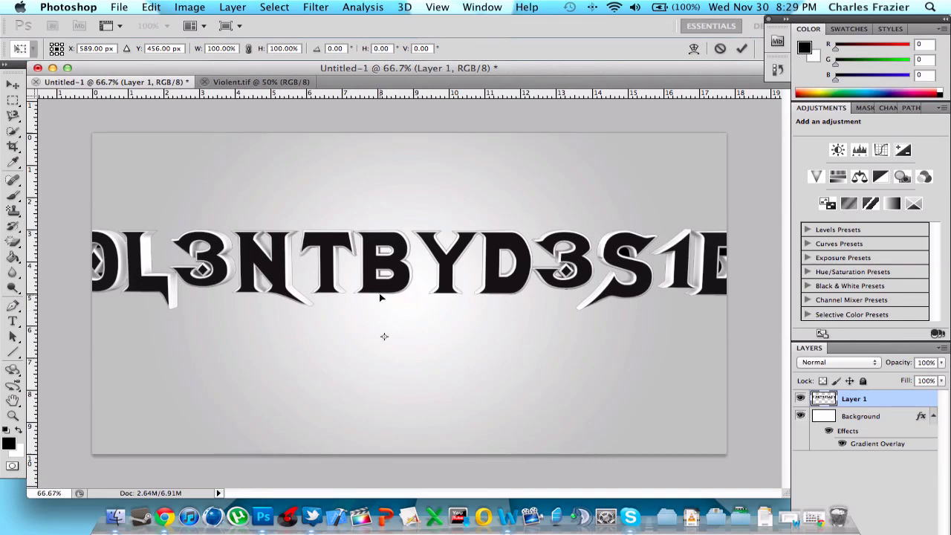
{"action": "left_click_drag", "start_coordinate": [379, 294], "coordinate": [459, 312]}
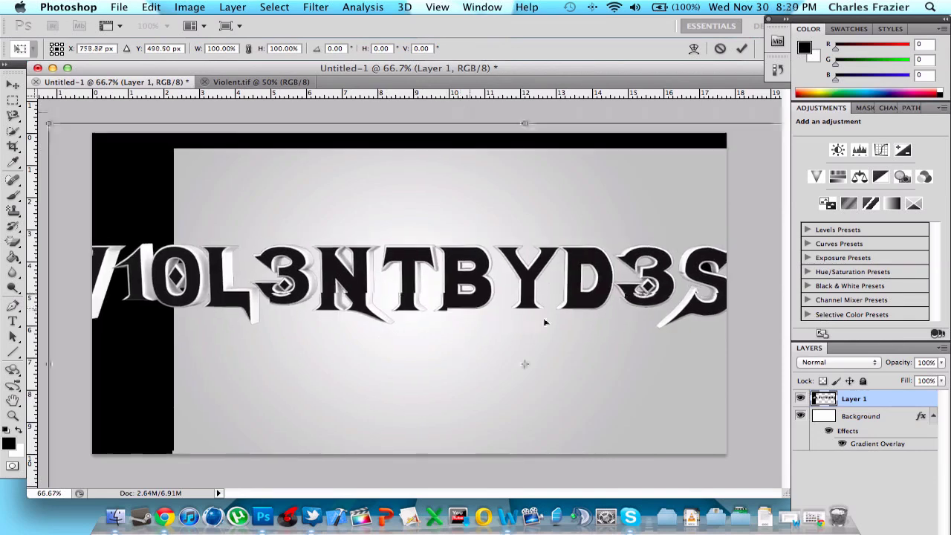
{"action": "left_click_drag", "start_coordinate": [543, 322], "coordinate": [615, 330]}
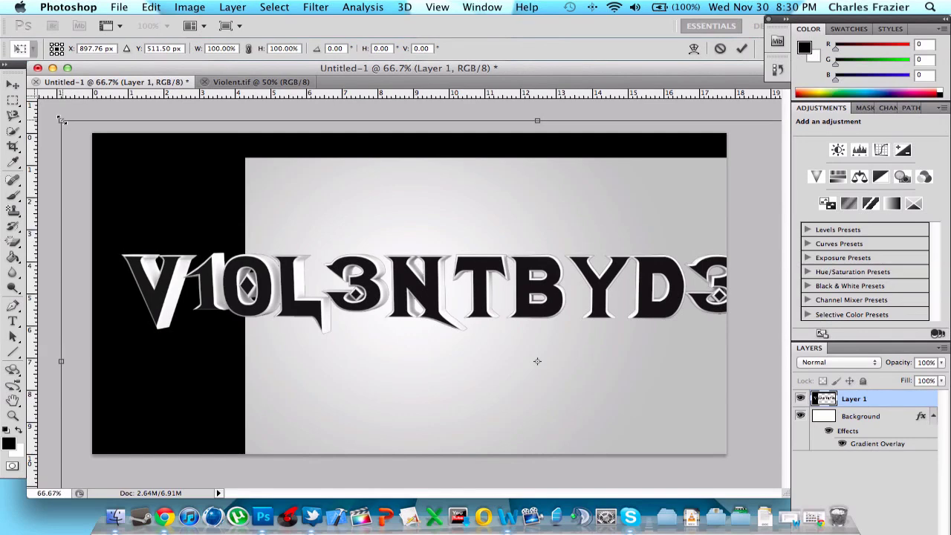
{"action": "left_click_drag", "start_coordinate": [61, 119], "coordinate": [418, 292]}
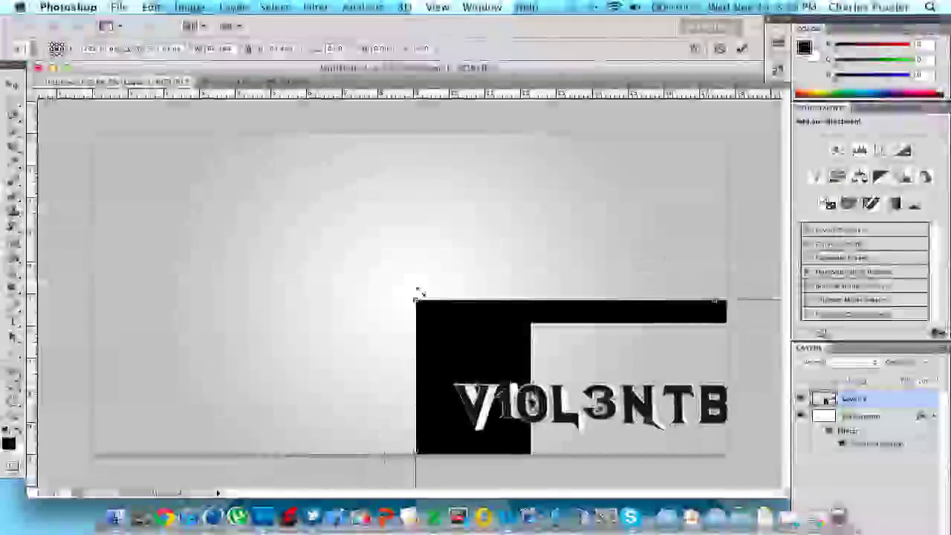
{"action": "left_click", "coordinate": [14, 85]}
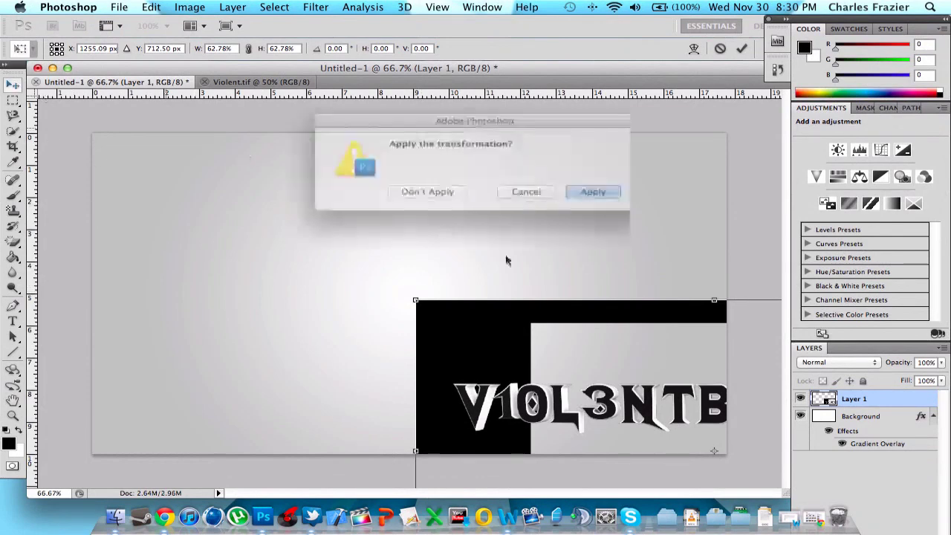
{"action": "left_click", "coordinate": [593, 192]}
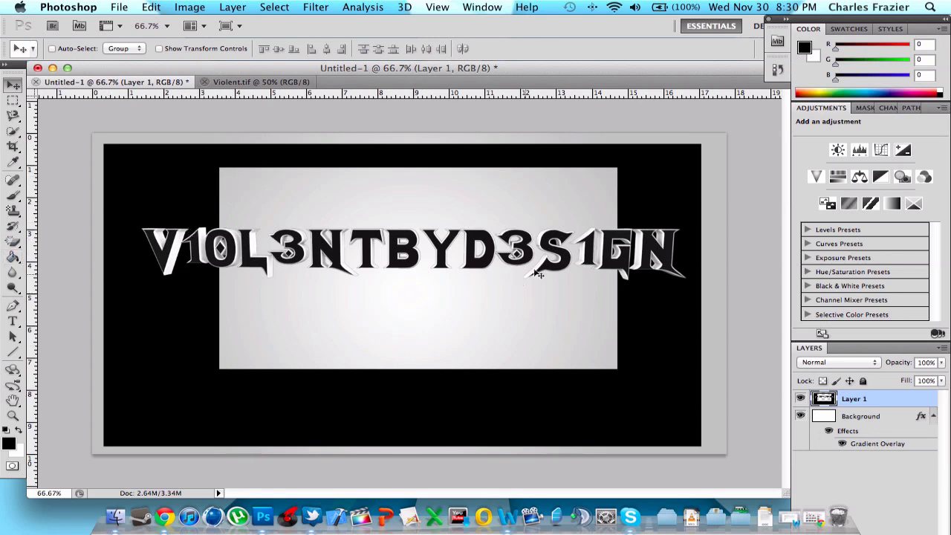
Step: Magic-erase the leftover black around the lettering, checking details at 100% zoom
{"action": "left_click", "coordinate": [12, 241]}
{"action": "left_click", "coordinate": [183, 202]}
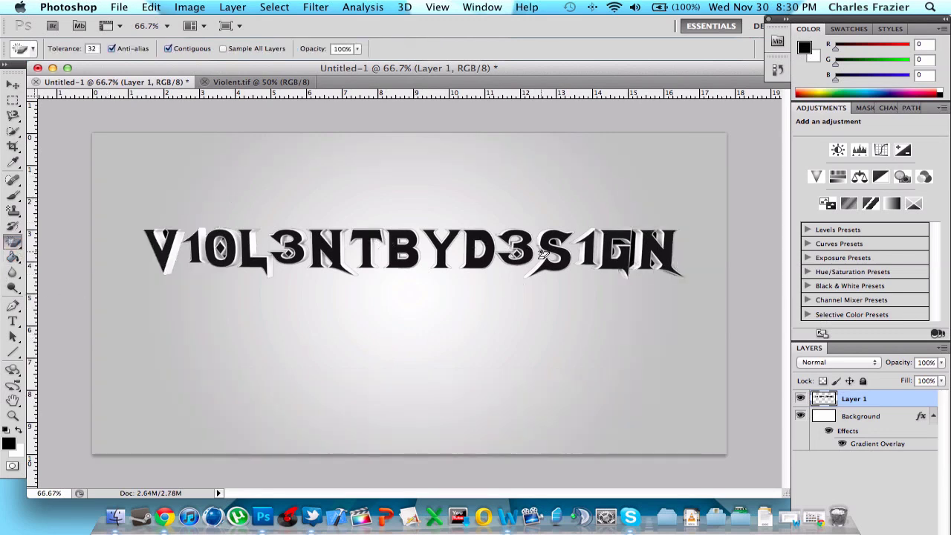
{"action": "left_click", "coordinate": [145, 25]}
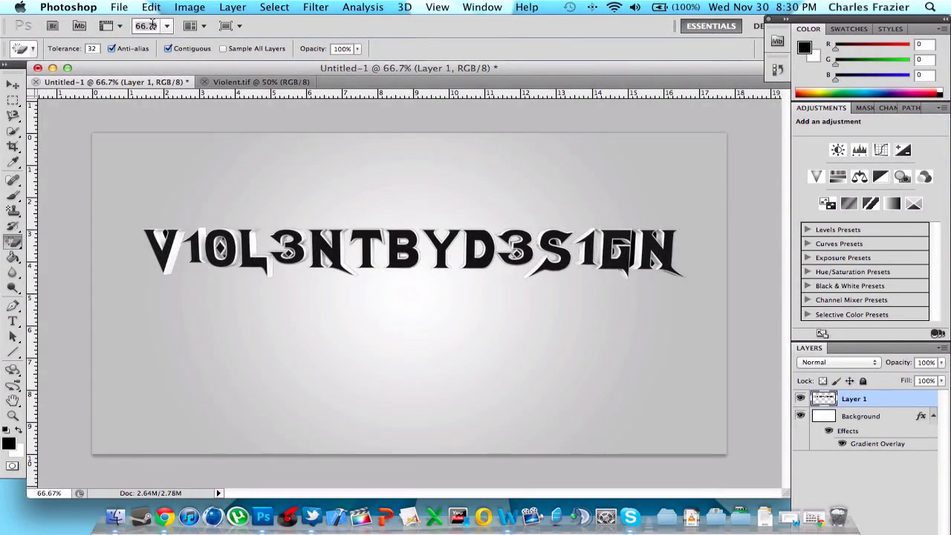
{"action": "left_click", "coordinate": [153, 24]}
{"action": "type", "text": "100%"}
{"action": "key", "text": "Return"}
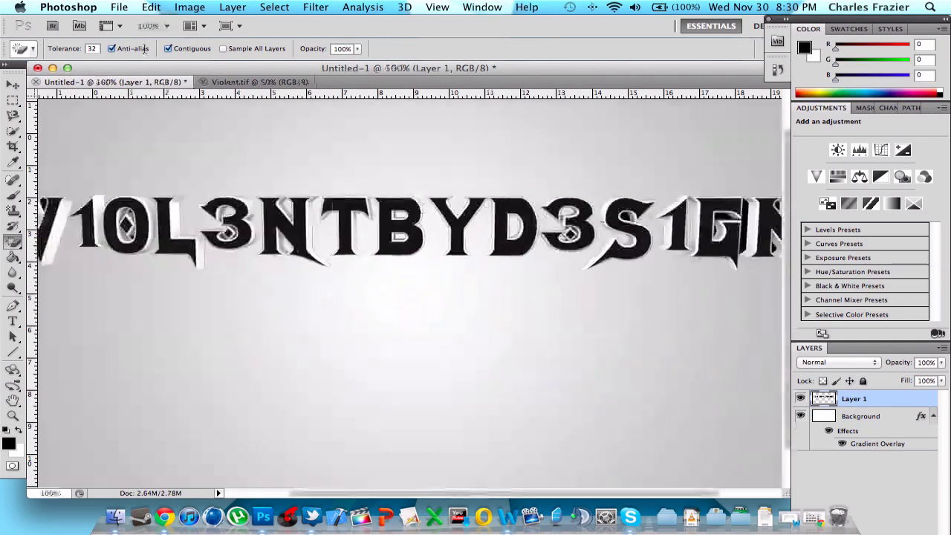
{"action": "left_click", "coordinate": [373, 222]}
Step: Pan along the lettering to inspect it, then set the view back to 80%
{"action": "scroll", "coordinate": [373, 222], "scroll_direction": "right", "scroll_amount": 3}
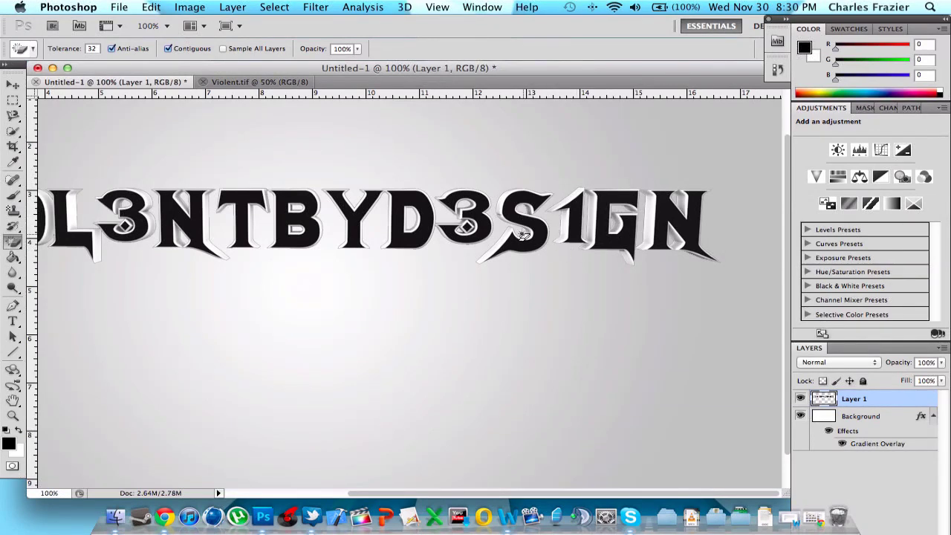
{"action": "scroll", "coordinate": [303, 247], "scroll_direction": "left", "scroll_amount": 10}
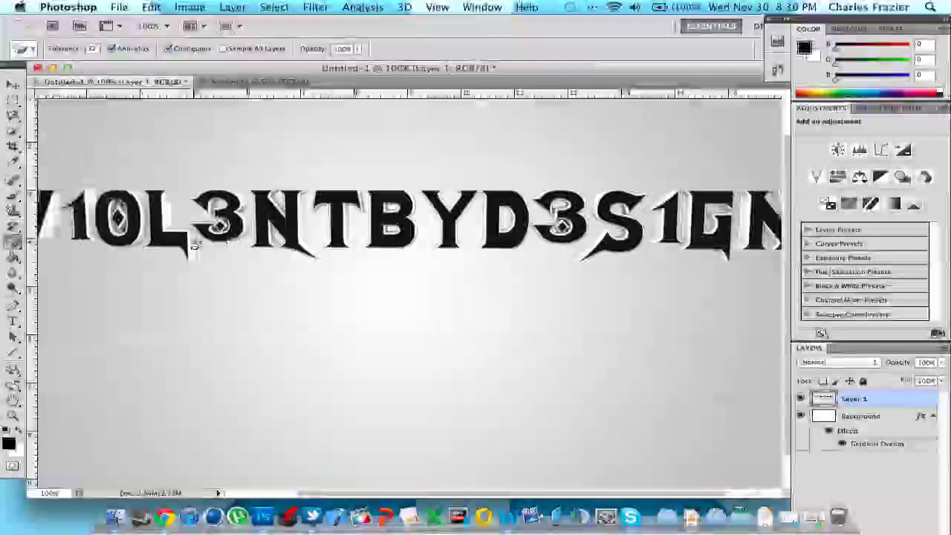
{"action": "scroll", "coordinate": [245, 248], "scroll_direction": "right", "scroll_amount": 3}
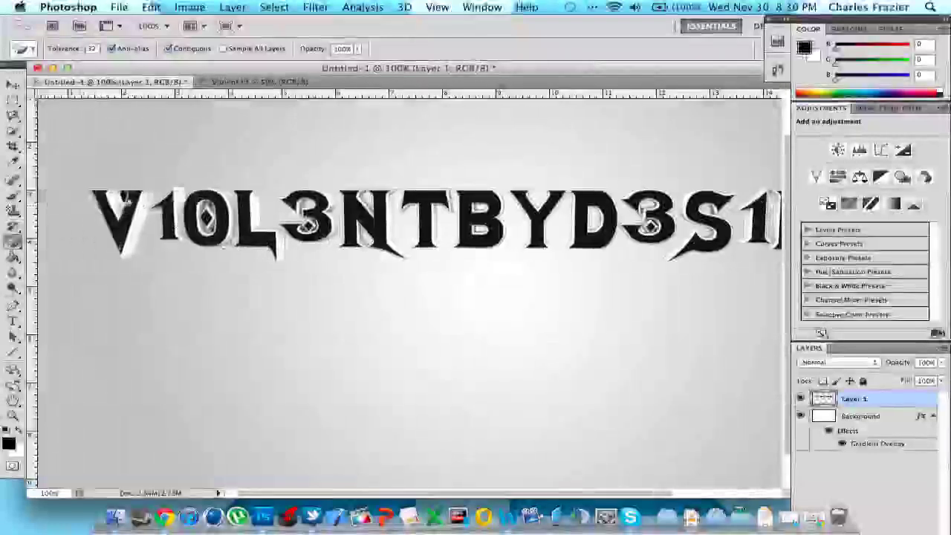
{"action": "scroll", "coordinate": [320, 244], "scroll_direction": "right", "scroll_amount": 12}
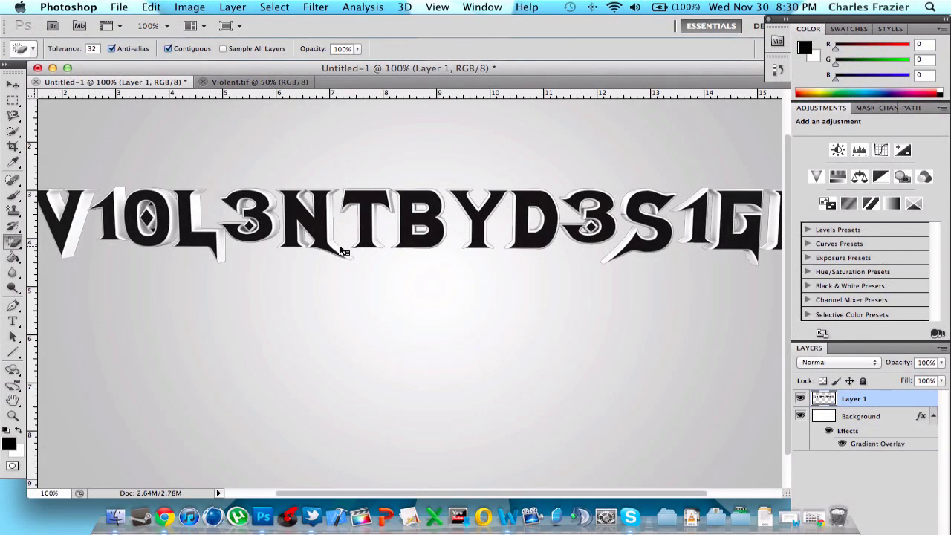
{"action": "left_click", "coordinate": [147, 25]}
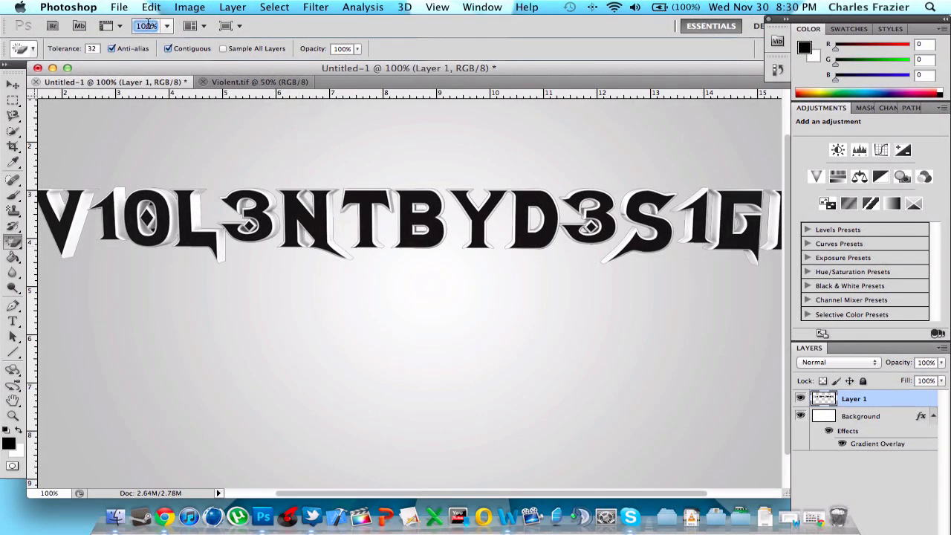
{"action": "type", "text": "80"}
{"action": "key", "text": "Return"}
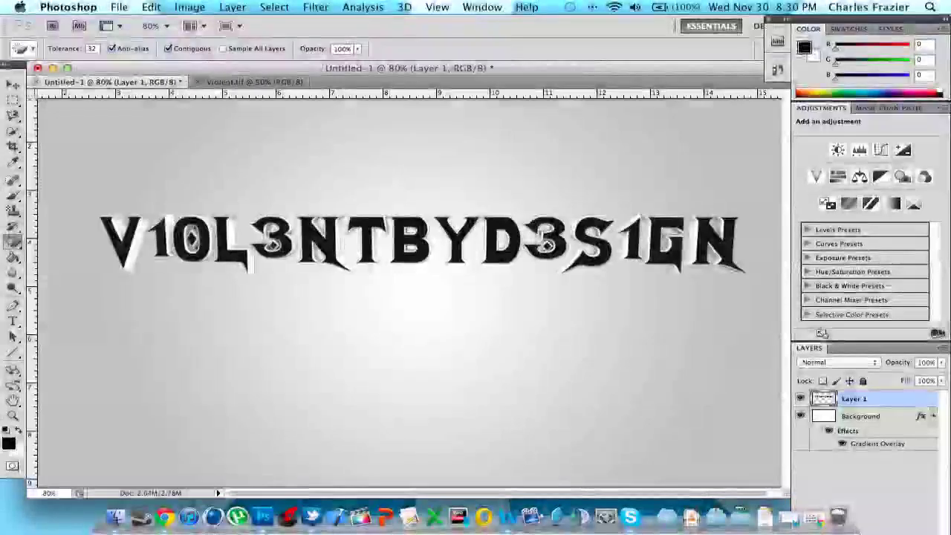
{"action": "key", "text": "v"}
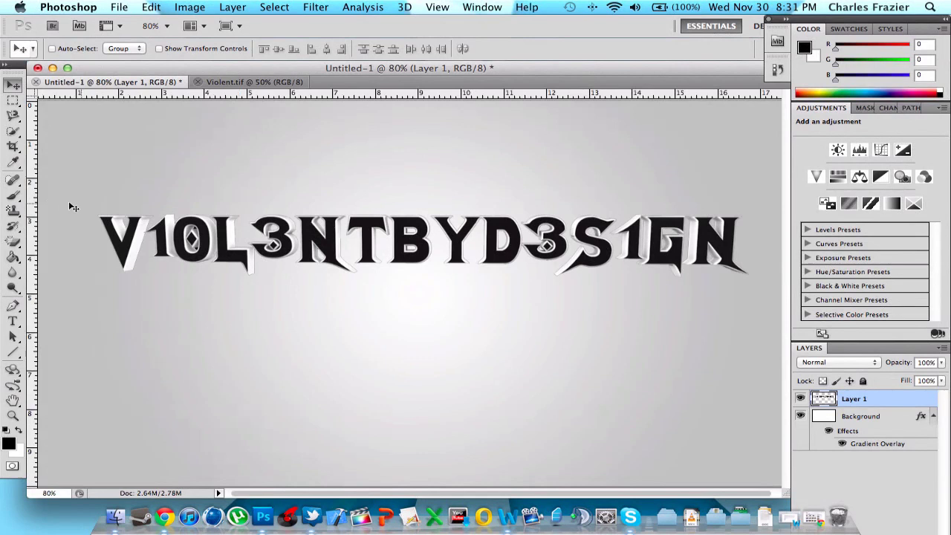
Step: In Layer 1's Blending Options, turn off Drop Shadow and Inner Shadow and enable Outer Glow
{"action": "scroll", "coordinate": [72, 207], "scroll_direction": "right", "scroll_amount": 2}
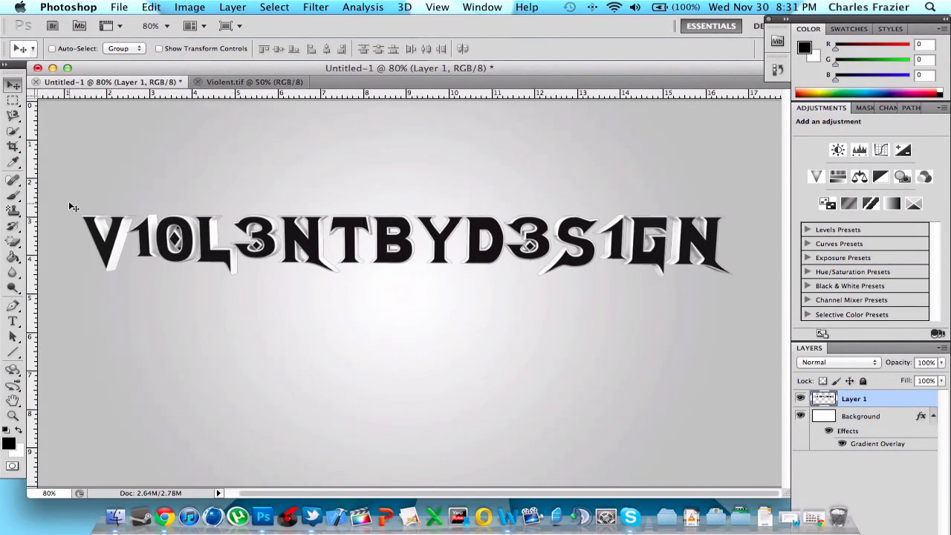
{"action": "right_click", "coordinate": [848, 401]}
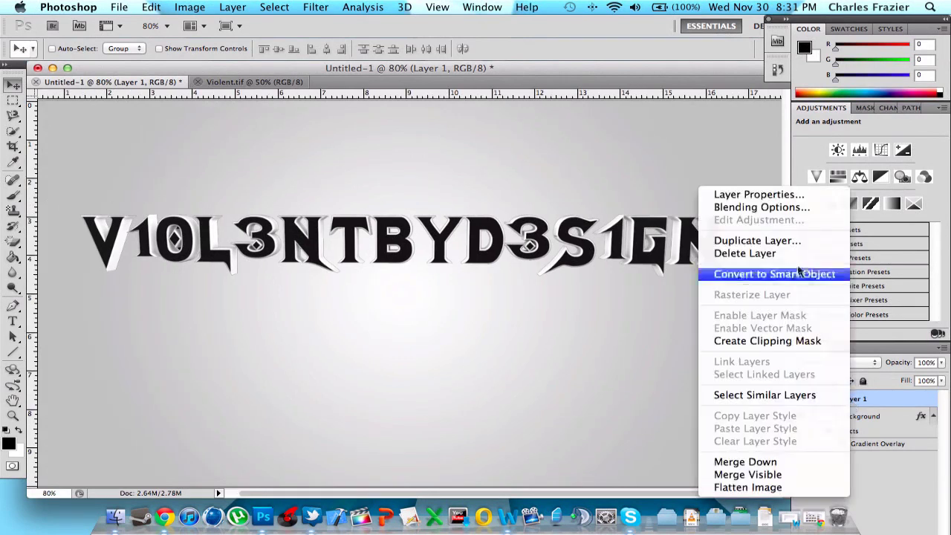
{"action": "left_click", "coordinate": [580, 227]}
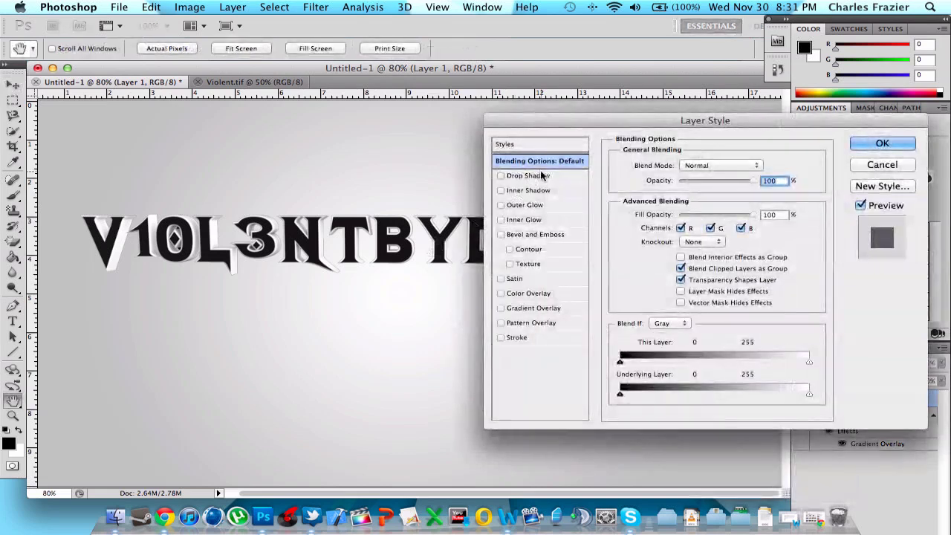
{"action": "left_click", "coordinate": [519, 179]}
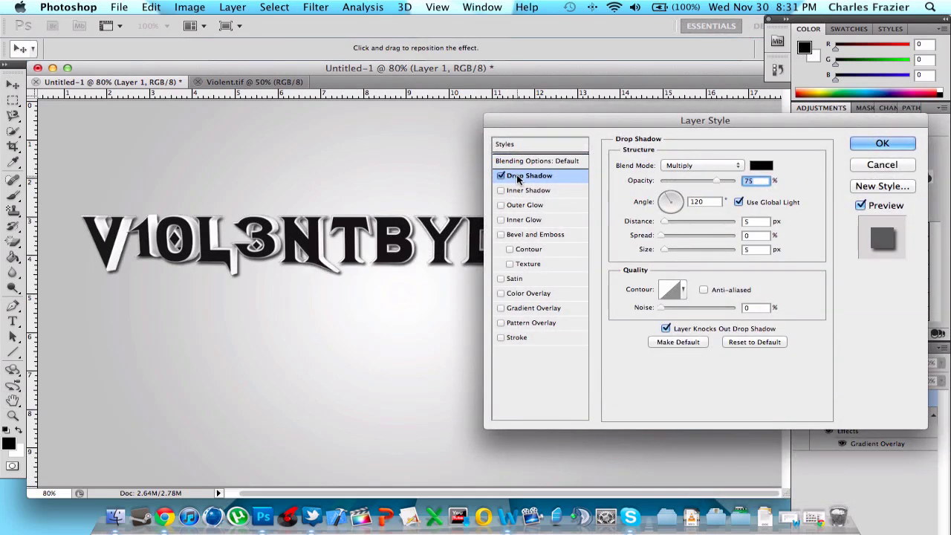
{"action": "left_click", "coordinate": [501, 190]}
{"action": "left_click", "coordinate": [500, 176]}
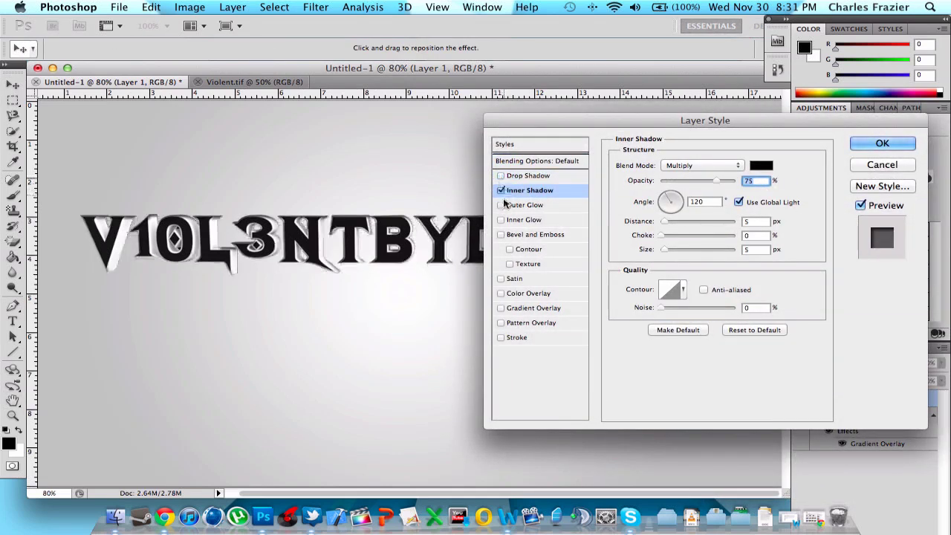
{"action": "left_click", "coordinate": [500, 191]}
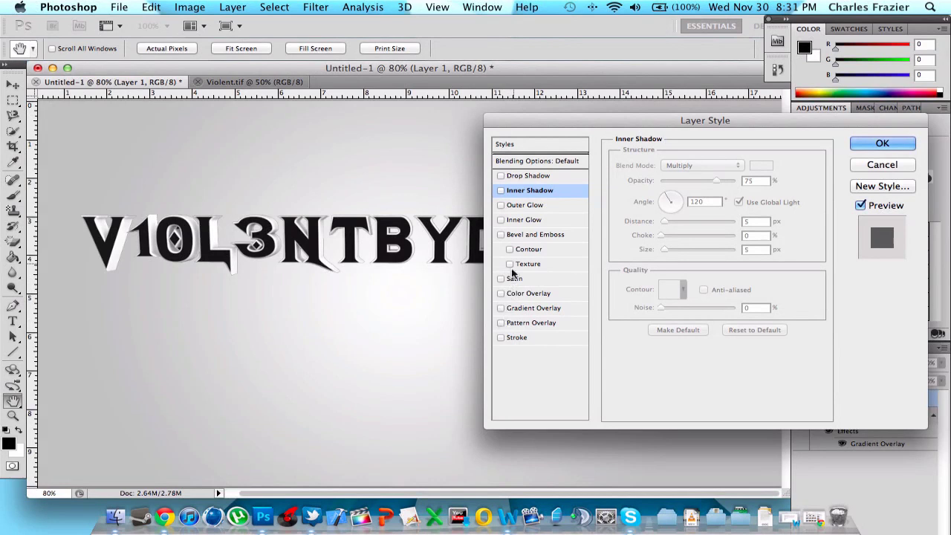
{"action": "left_click", "coordinate": [501, 206]}
Step: Set the Outer Glow colour to near-black grey 2c2c2b
{"action": "left_click", "coordinate": [646, 214]}
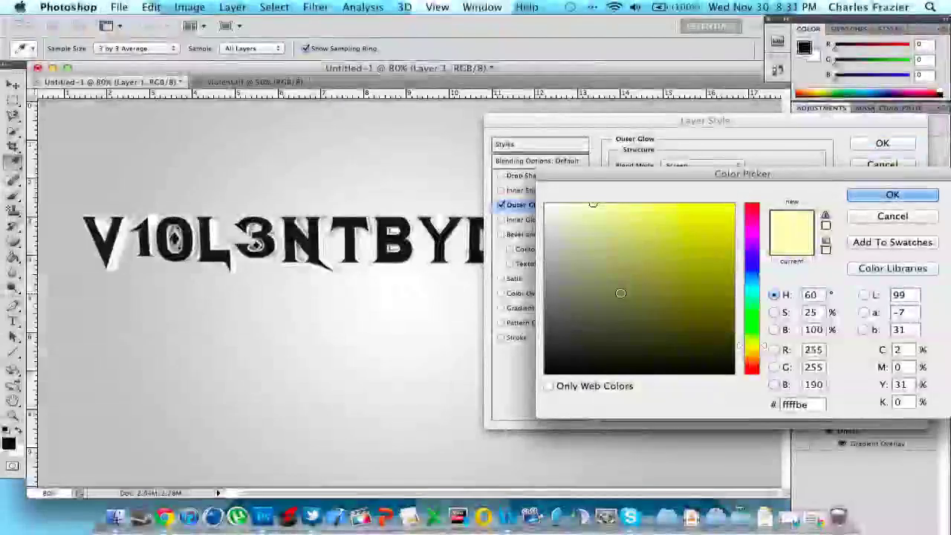
{"action": "left_click_drag", "start_coordinate": [633, 359], "coordinate": [548, 344]}
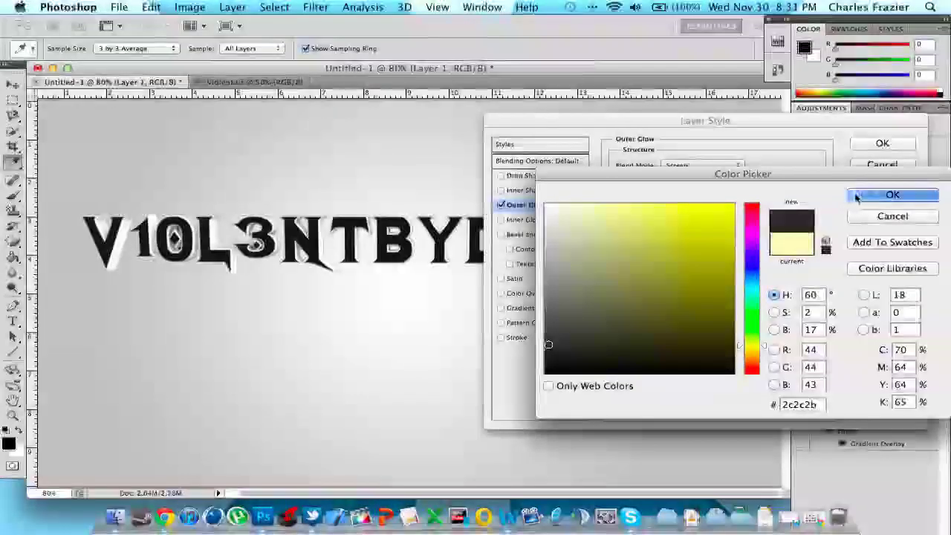
{"action": "left_click", "coordinate": [891, 195]}
{"action": "left_click", "coordinate": [712, 169]}
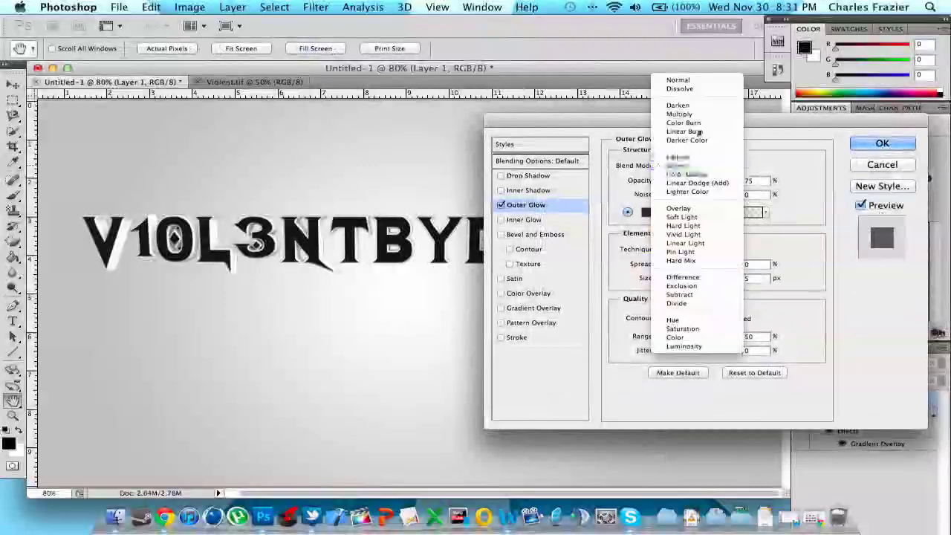
Step: Set Layer 1's Outer Glow to Normal blend mode at 100% opacity and confirm the Layer Style
{"action": "left_click", "coordinate": [697, 103]}
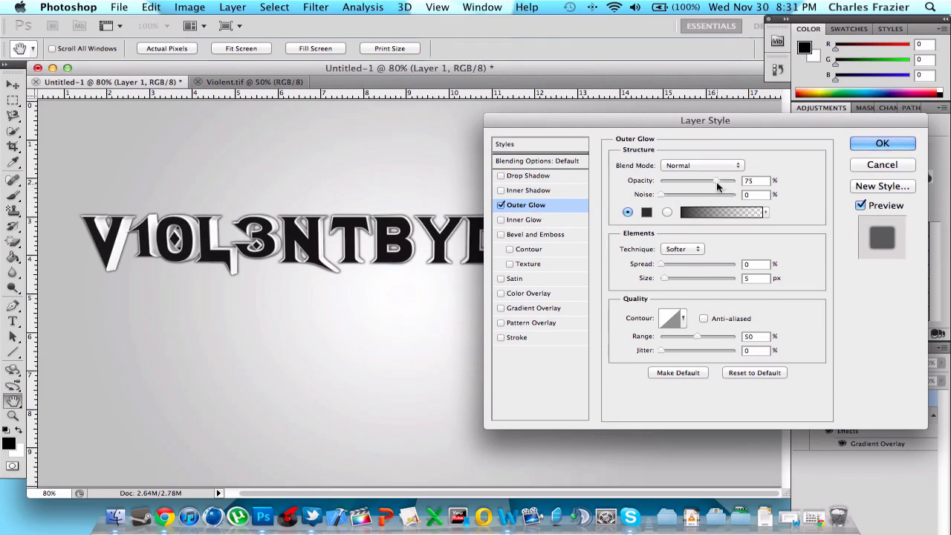
{"action": "left_click_drag", "start_coordinate": [716, 180], "coordinate": [736, 181]}
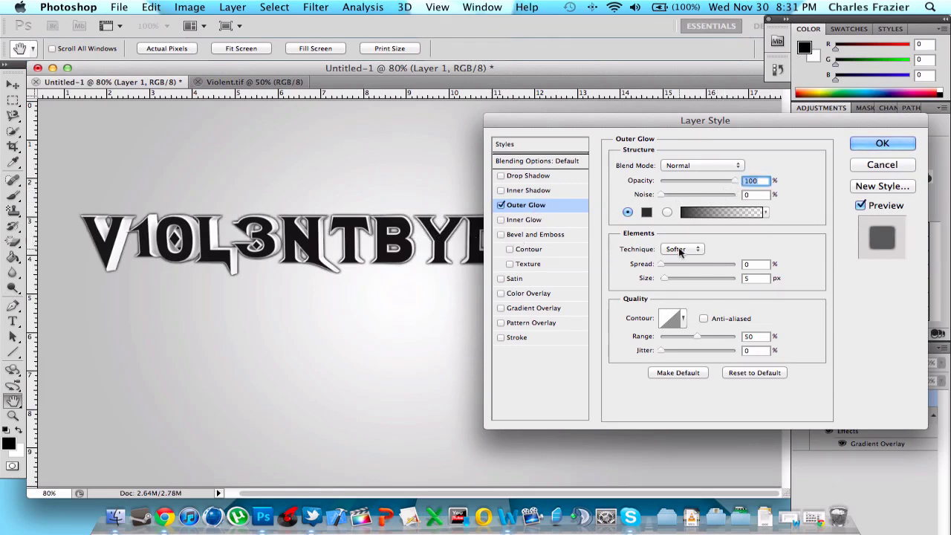
{"action": "left_click", "coordinate": [884, 142]}
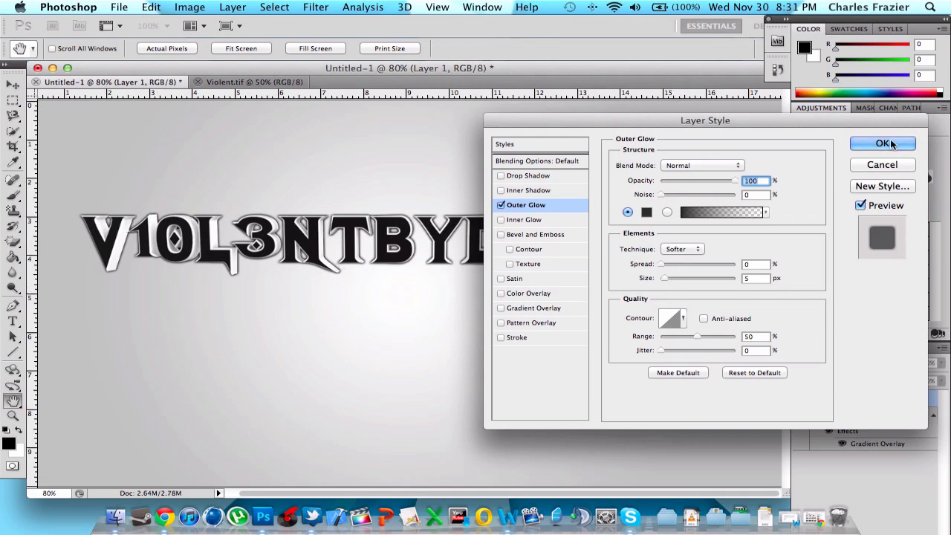